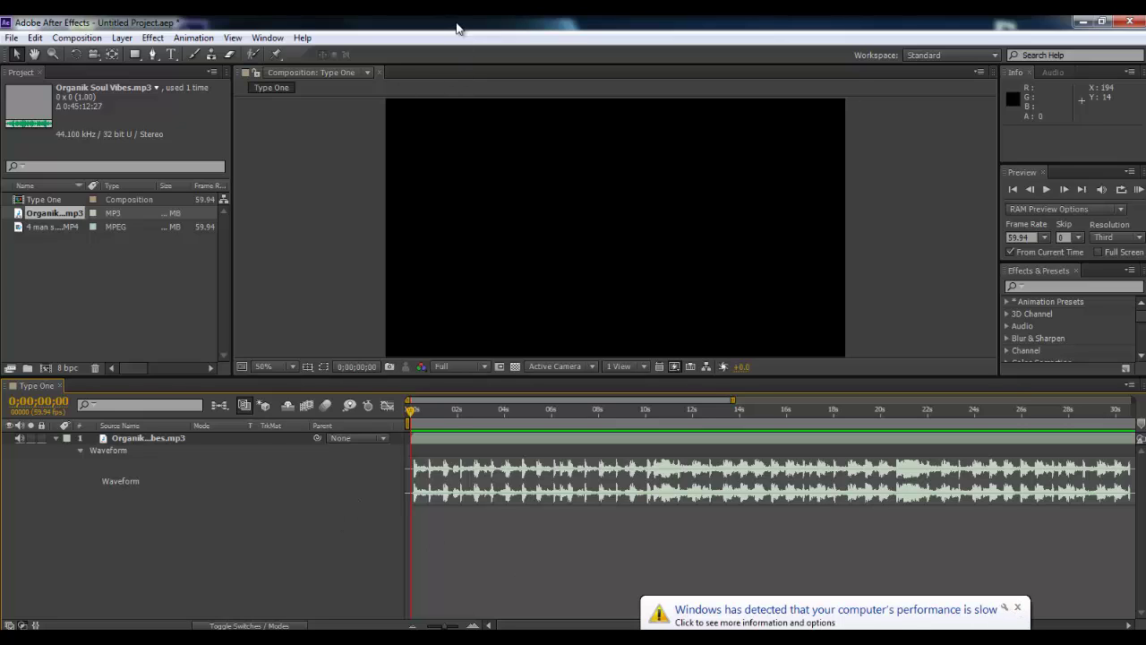
- Dismiss the Windows slow-performance notice and clear the Project panel selection
click(1016, 607)
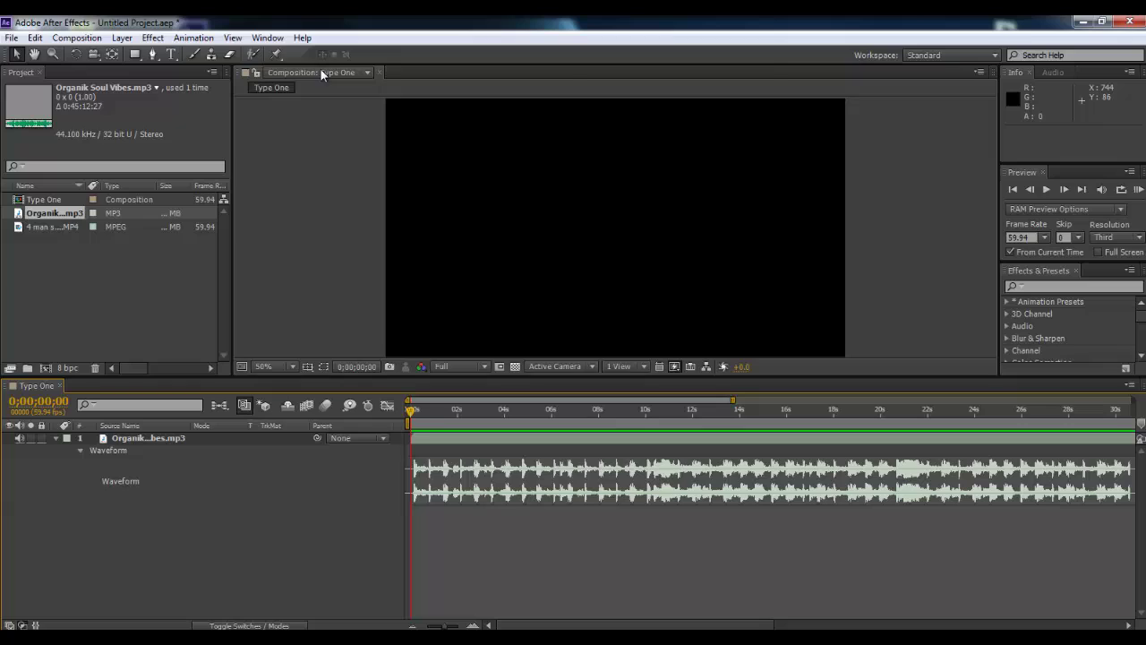
click(65, 263)
click(56, 213)
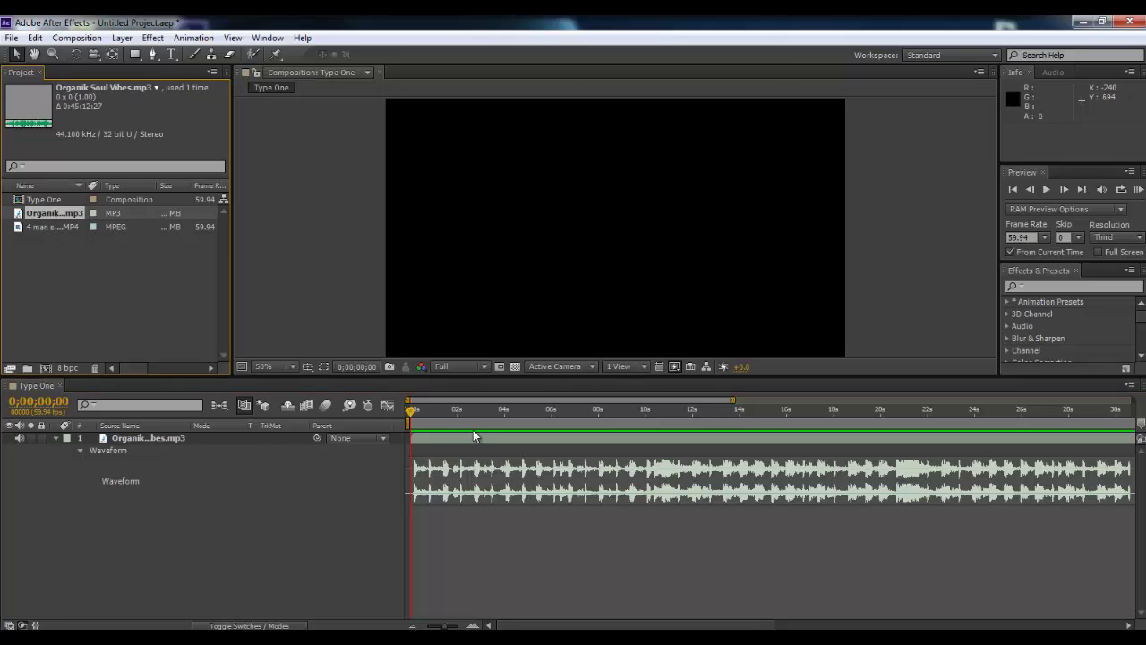
drag(427, 412, 464, 412)
key(Home)
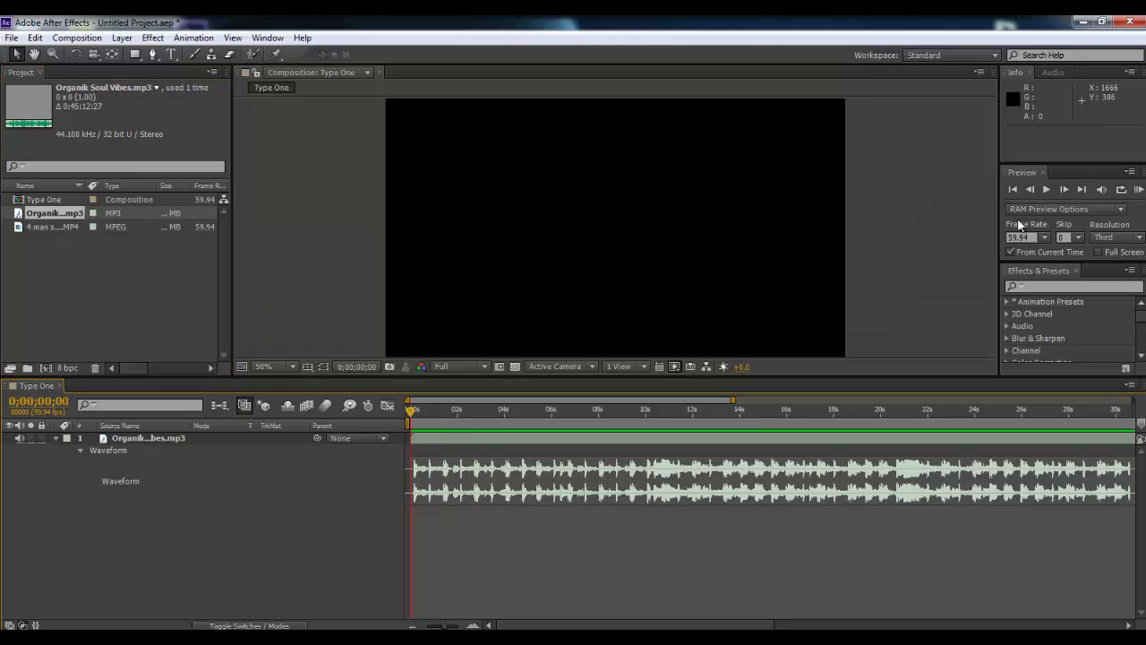
click(1139, 190)
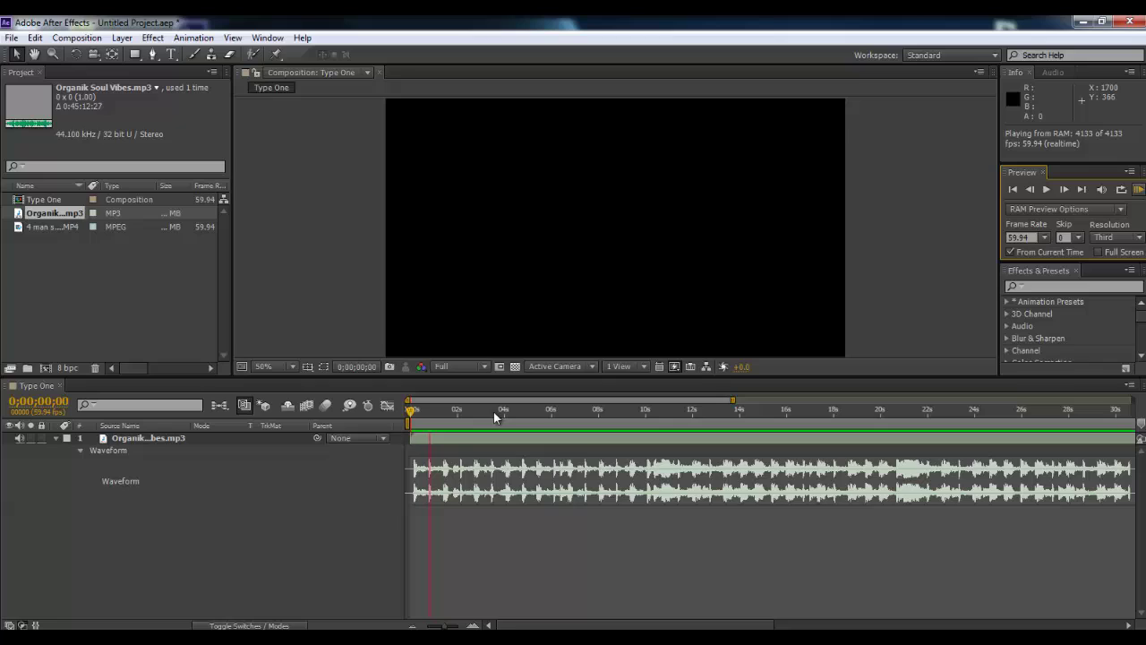
click(409, 413)
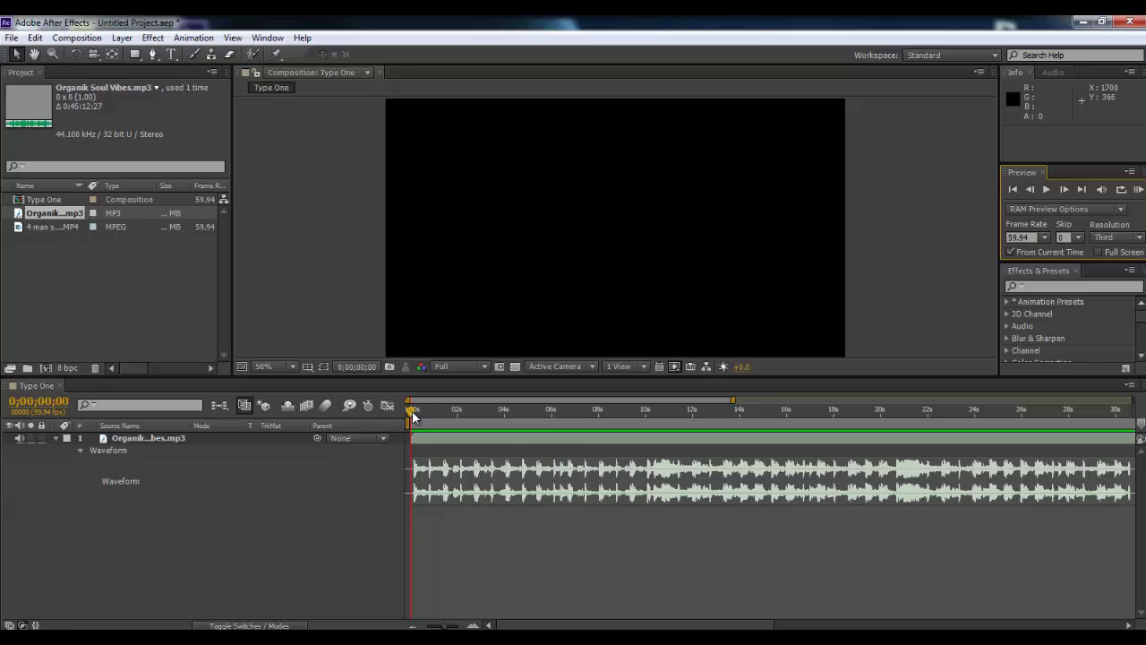
mouse_move(412, 415)
mouse_down()
mouse_move(456, 415)
mouse_move(412, 419)
mouse_up()
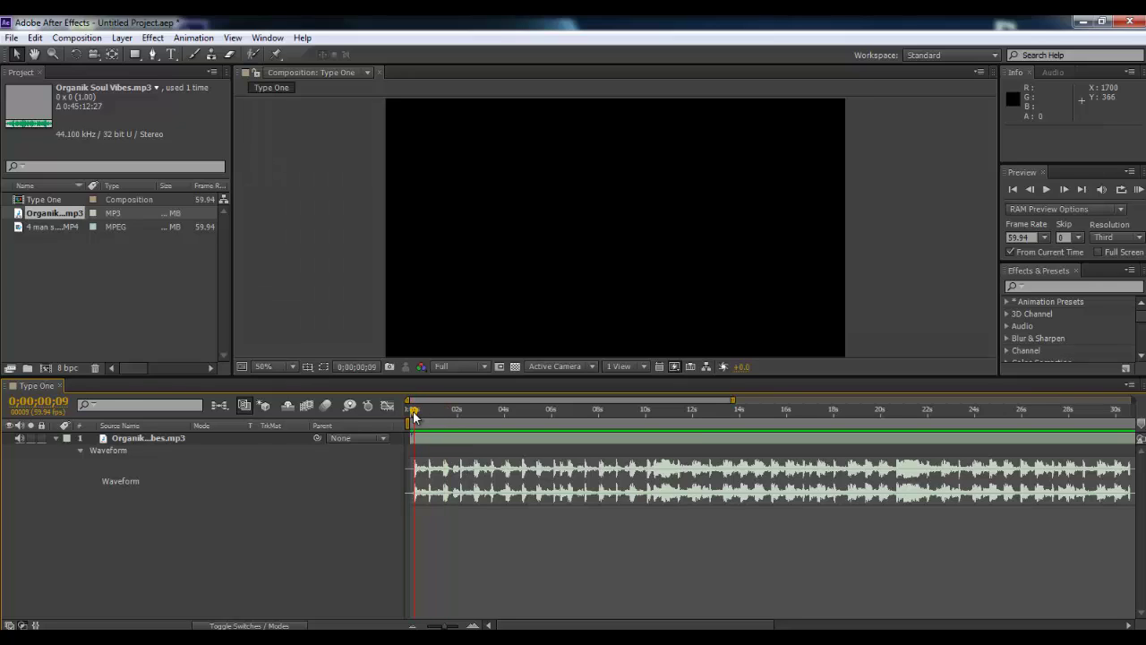
- Drop comp markers 1–6 on the music beats near 2s, 3;27, 4;48, 6;08, 8s and 8;46
drag(414, 415, 461, 417)
mouse_move(1139, 422)
mouse_down()
mouse_move(468, 432)
mouse_move(470, 416)
mouse_move(491, 419)
mouse_up()
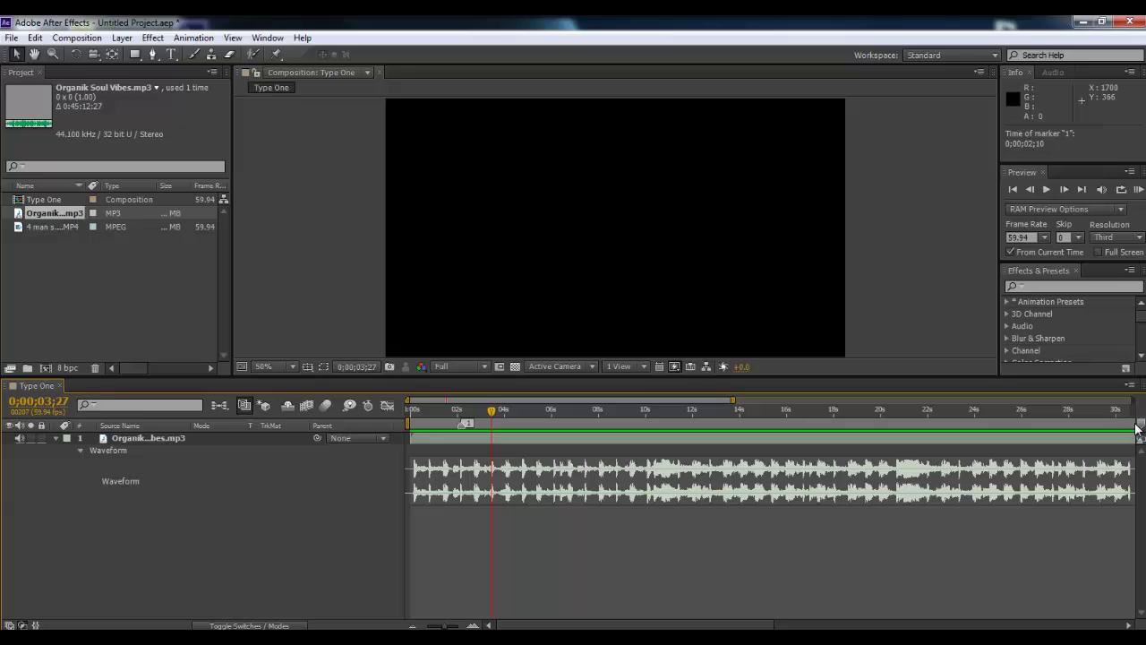
mouse_move(1138, 424)
mouse_down()
mouse_move(494, 422)
mouse_move(524, 412)
mouse_up()
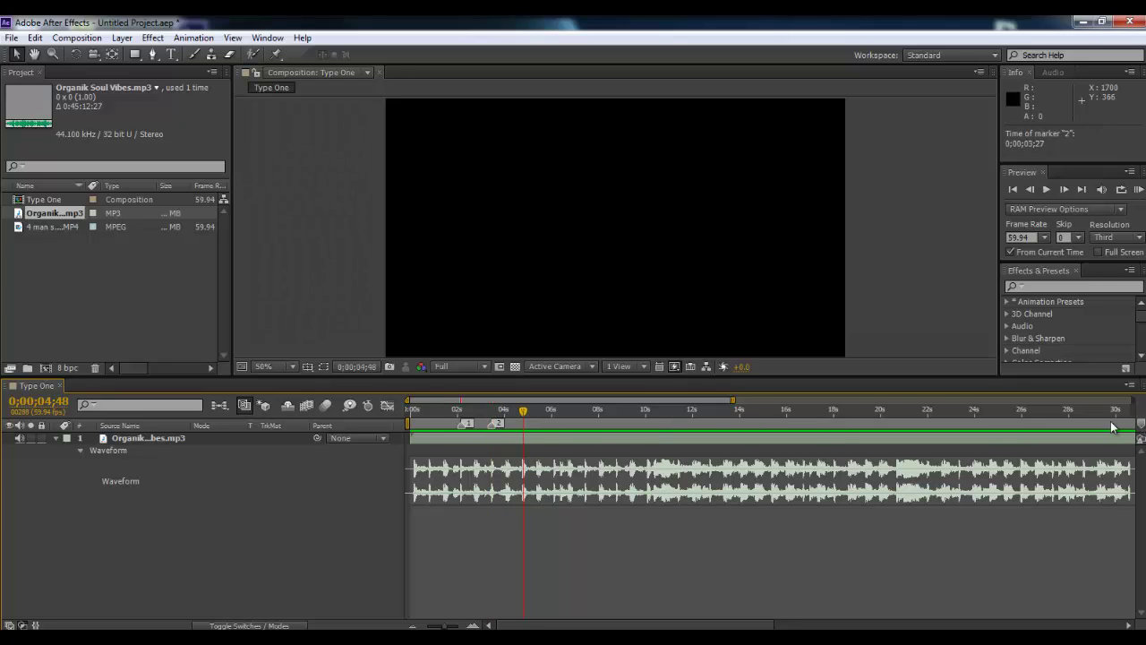
mouse_move(1138, 424)
mouse_down()
mouse_move(531, 426)
mouse_move(554, 413)
mouse_up()
drag(1137, 425, 561, 428)
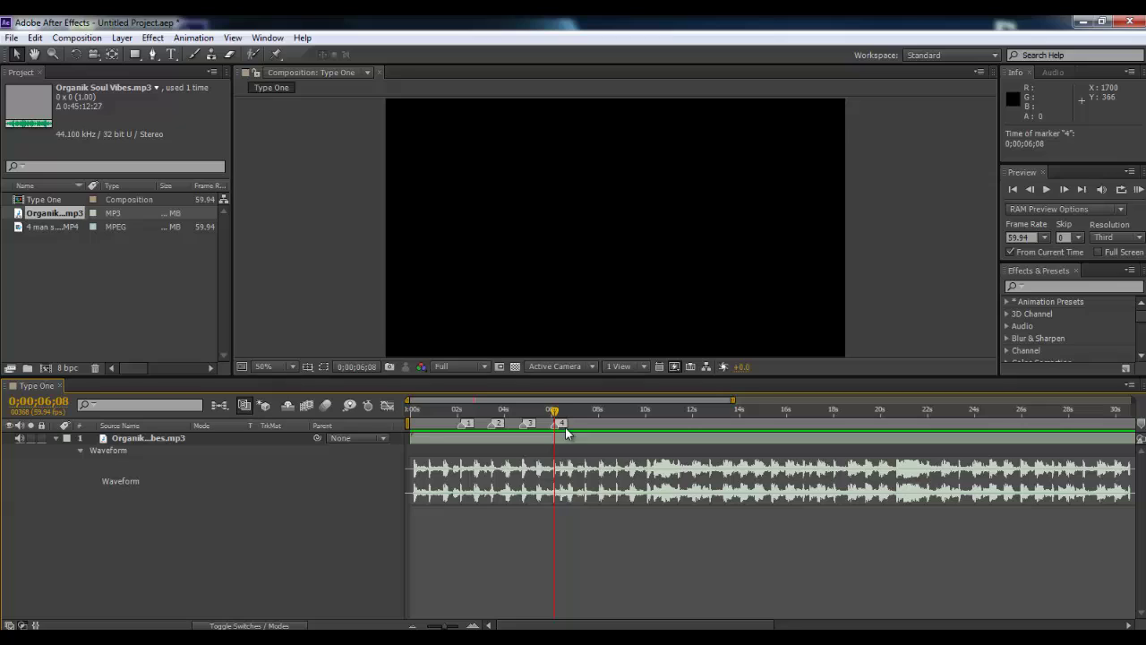
click(575, 411)
drag(581, 410, 586, 415)
mouse_move(1138, 428)
mouse_down()
mouse_move(862, 418)
mouse_move(595, 435)
mouse_move(590, 419)
mouse_move(615, 415)
mouse_up()
drag(1141, 428, 626, 438)
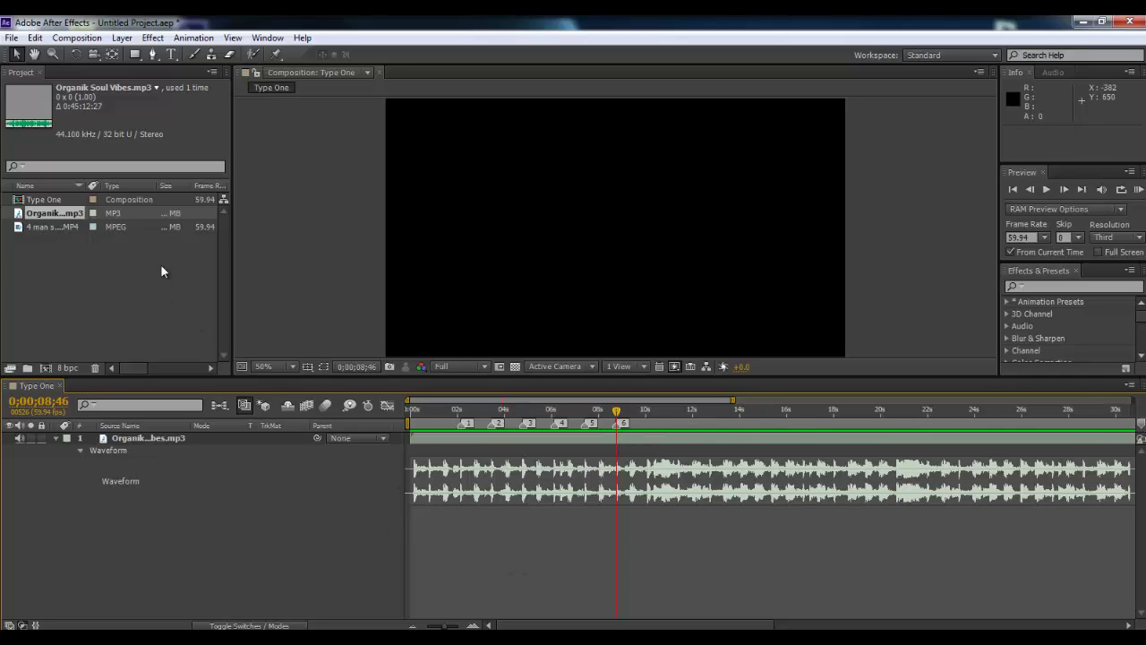
click(61, 227)
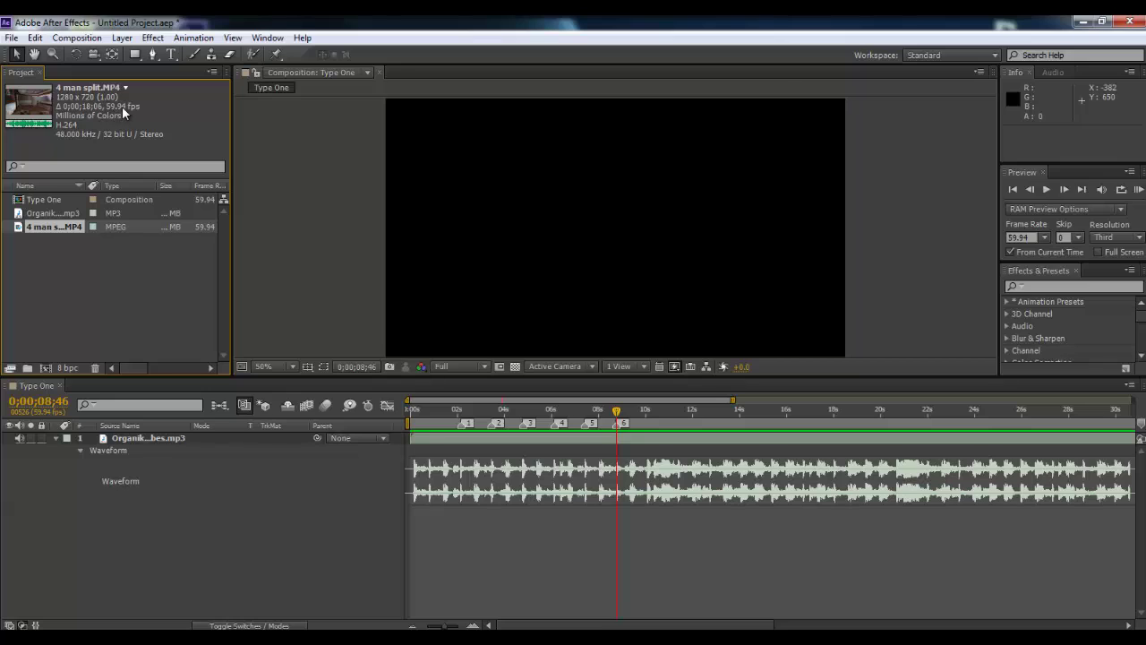
right_click(51, 226)
mouse_move(89, 319)
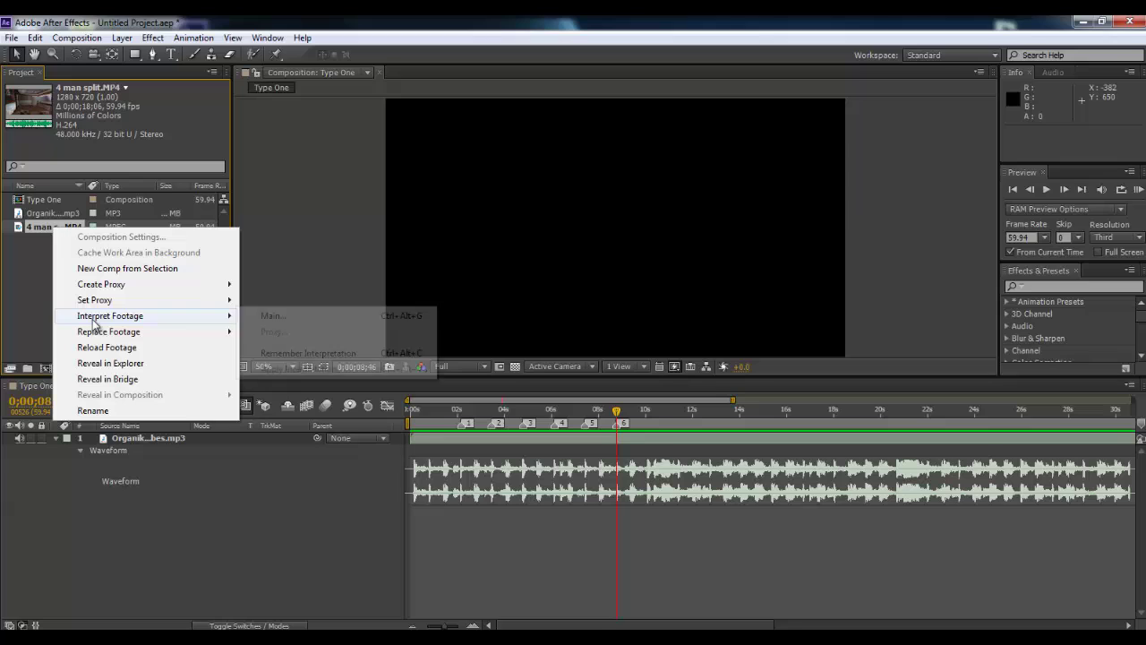
click(276, 316)
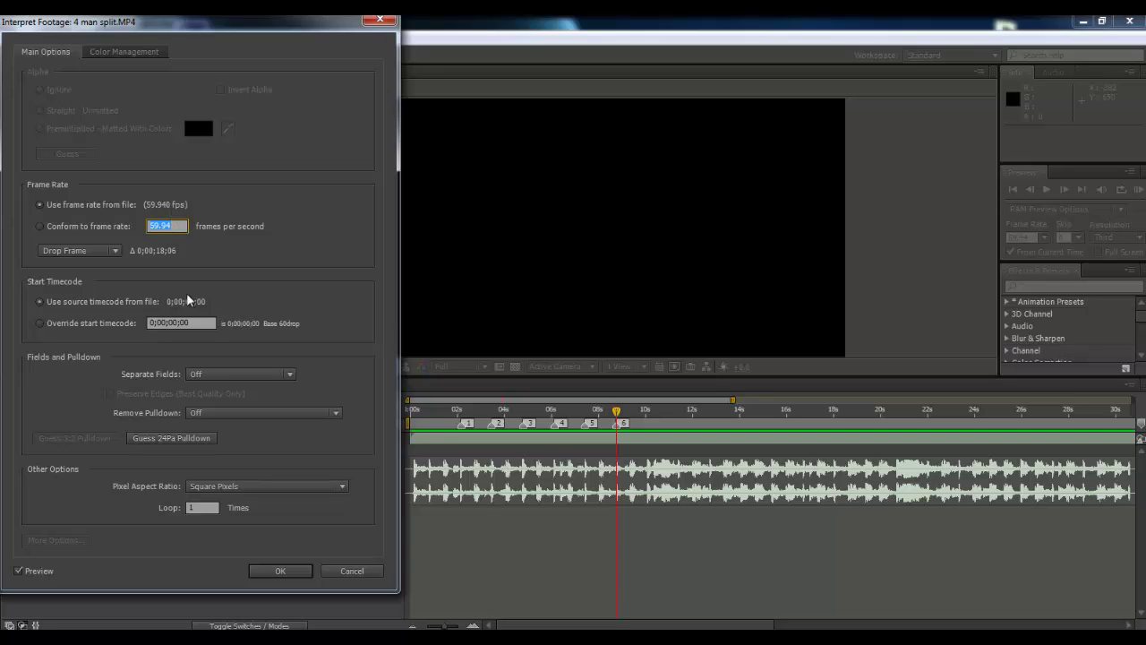
click(299, 573)
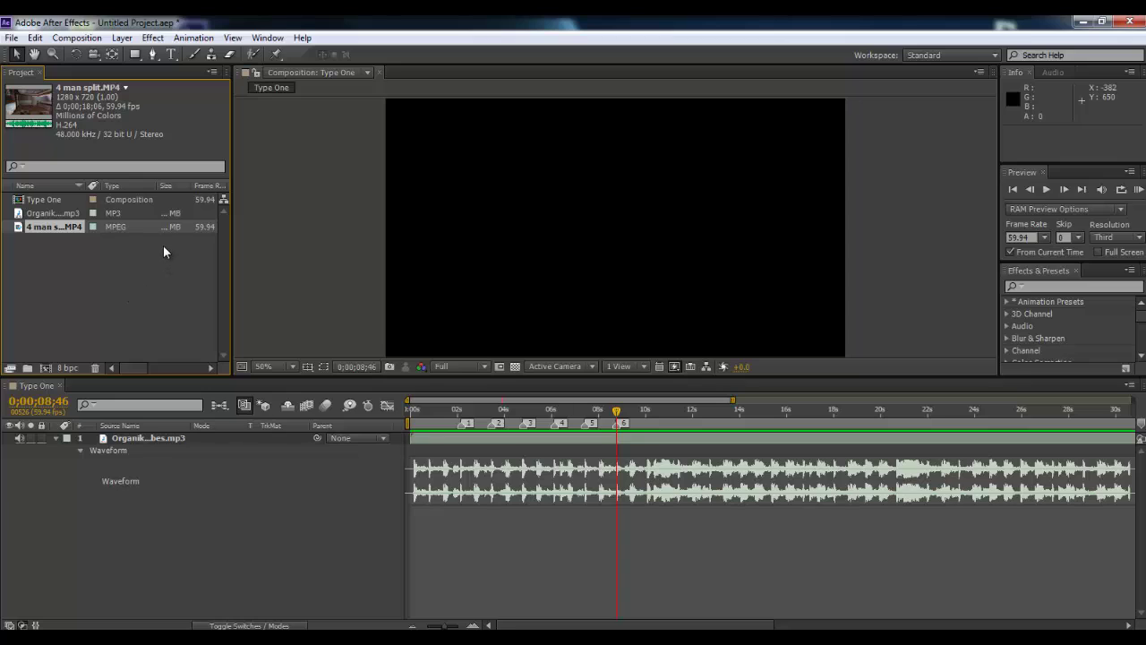
- Add the 4 man split.MP4 clip to Type One above the music layer
click(51, 261)
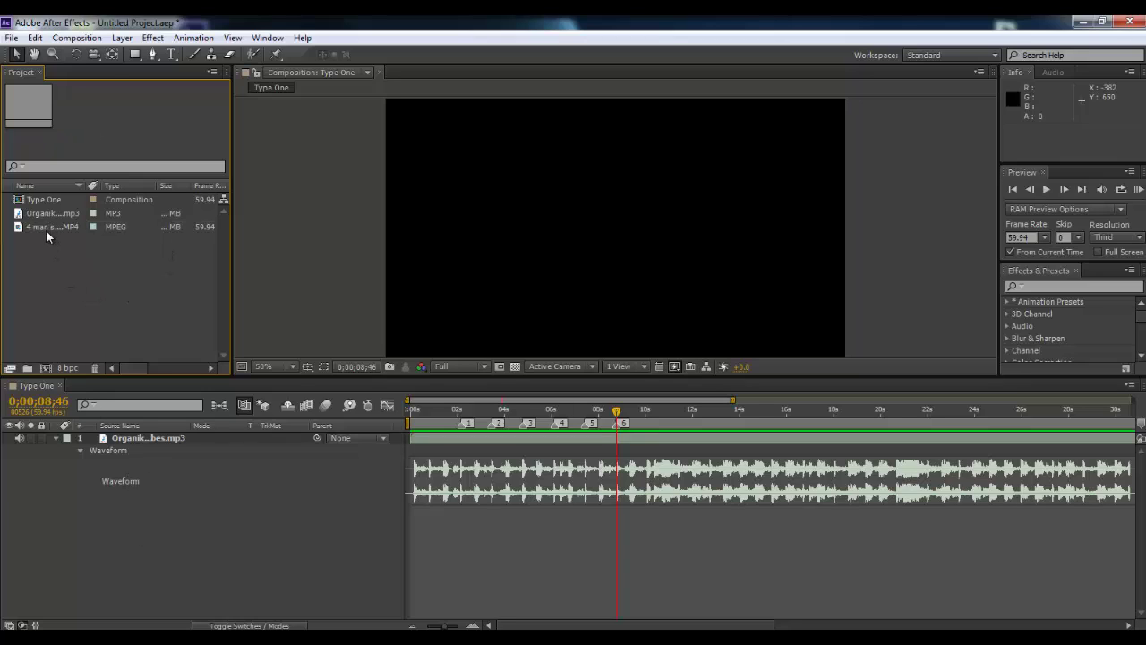
click(46, 229)
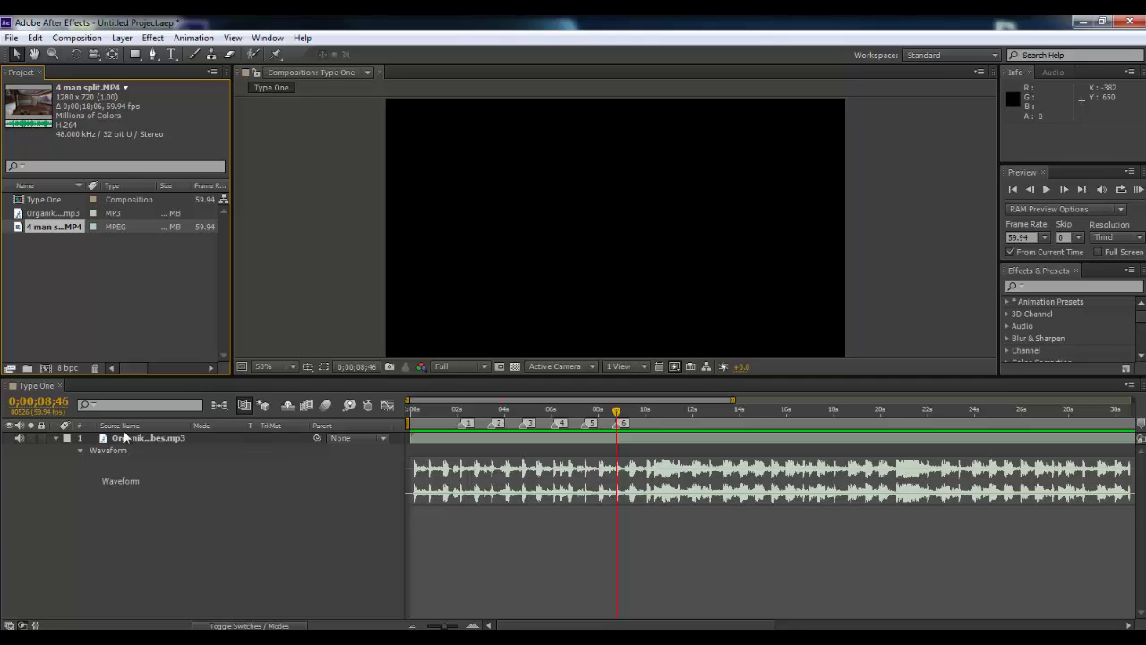
drag(126, 436, 125, 437)
- Trim the clip's opening at 3;16 and slide it to start at 0;00;00;00
click(423, 410)
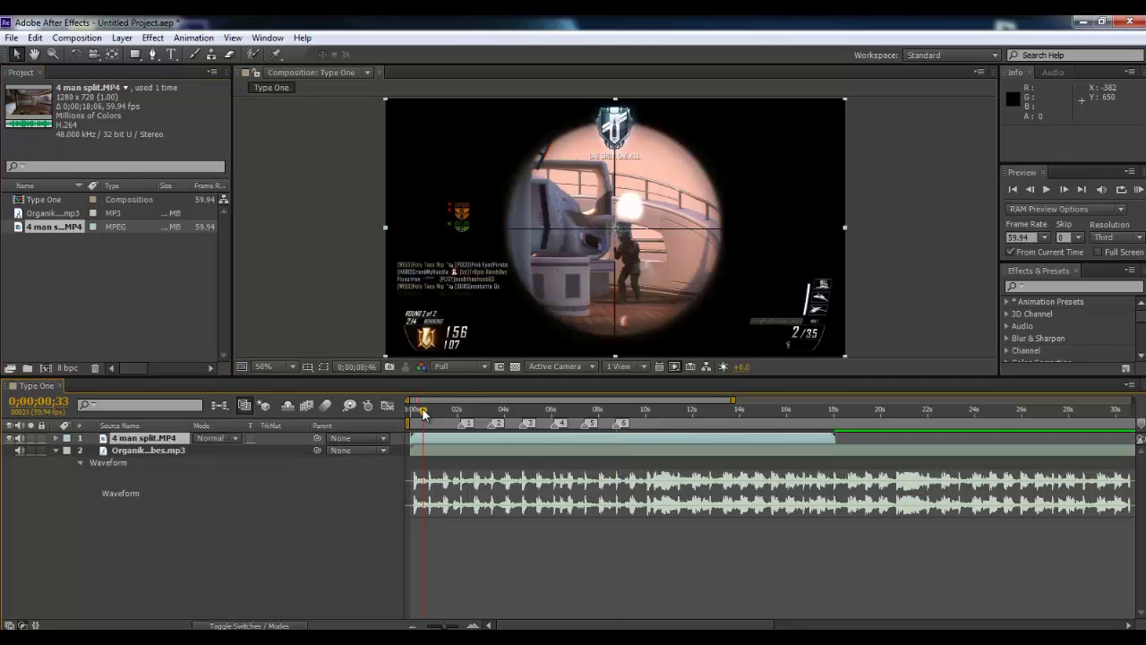
drag(423, 411, 487, 414)
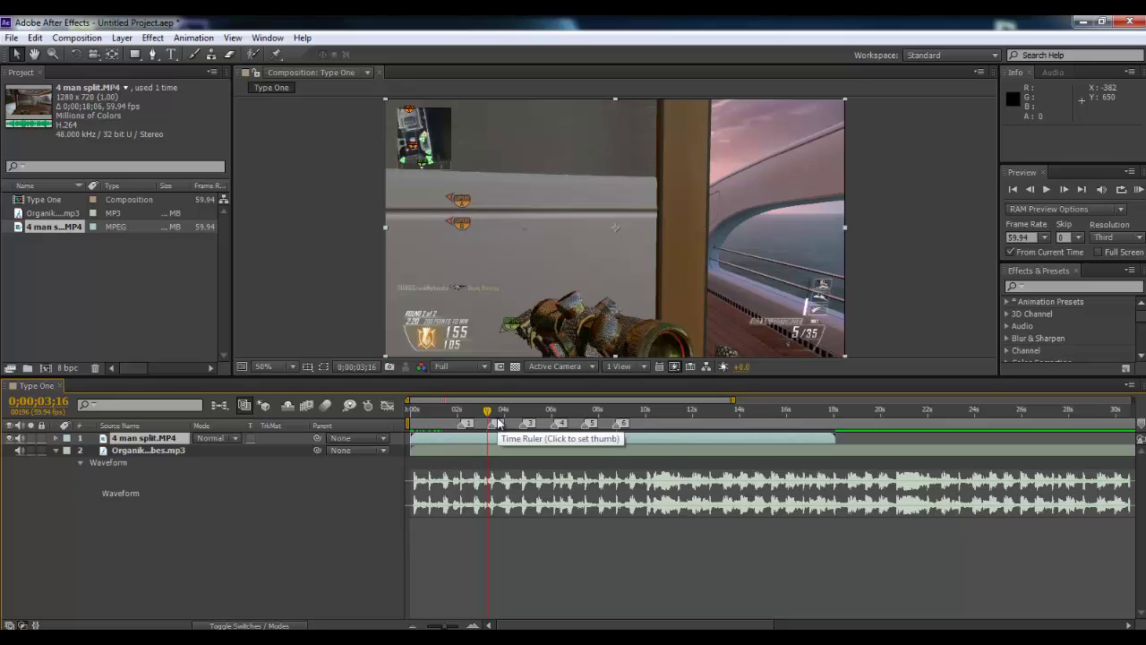
key(alt+bracketleft)
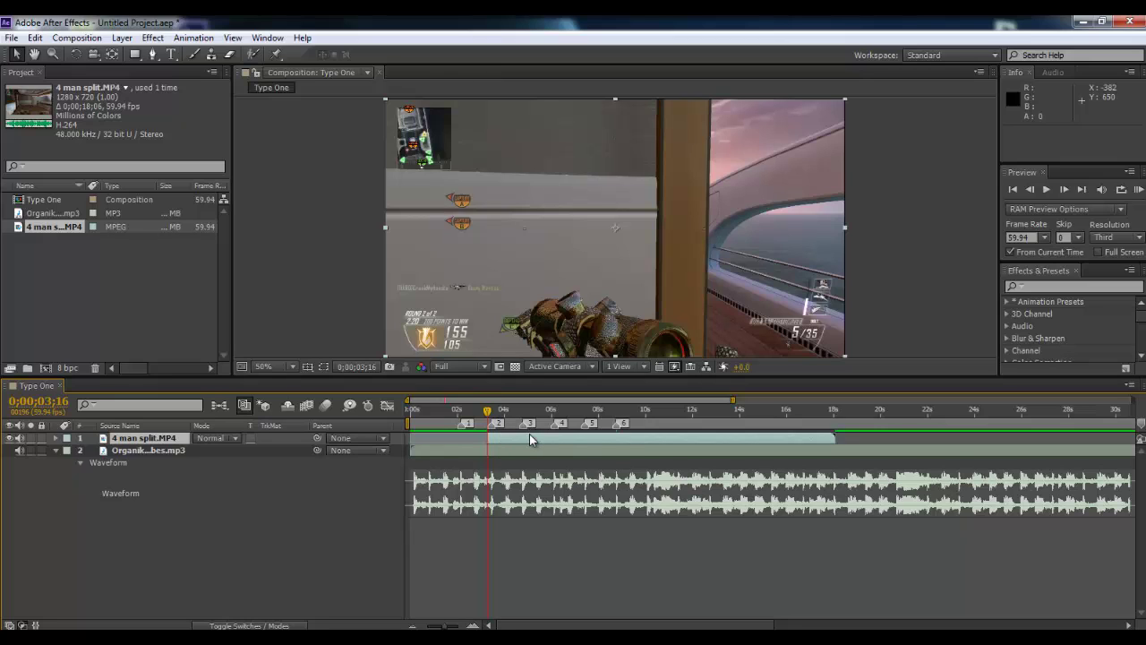
drag(527, 441, 410, 414)
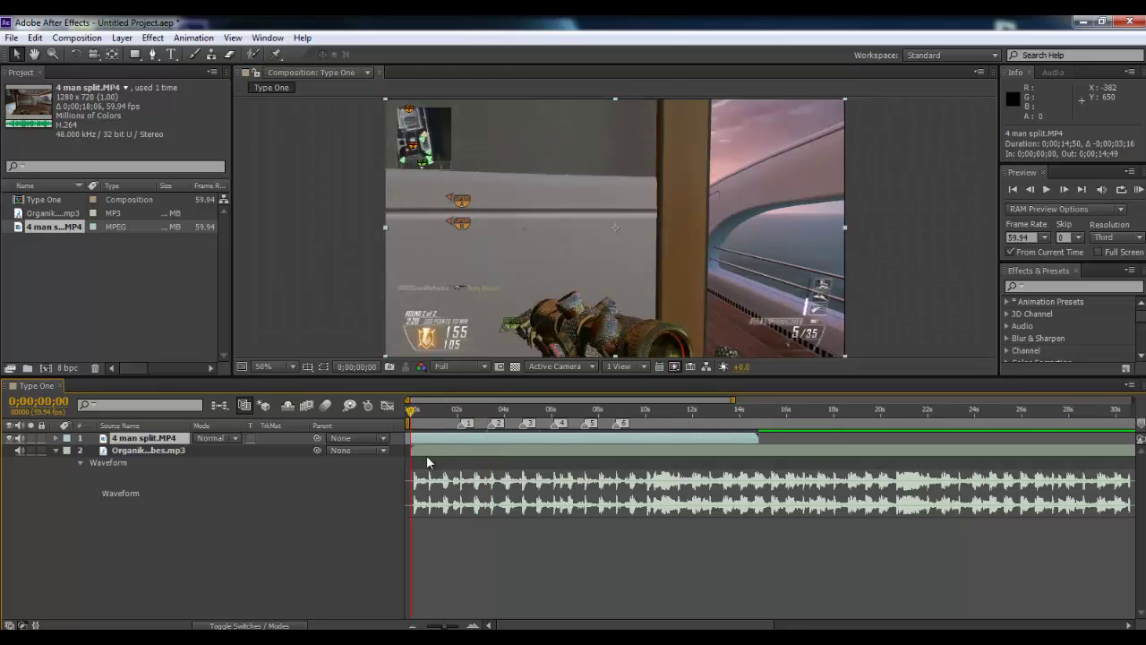
- Keyframe the gameplay clip's opacity from 0% at 0s to 100% at 0;00;00;33, then scrub the fade
key(t)
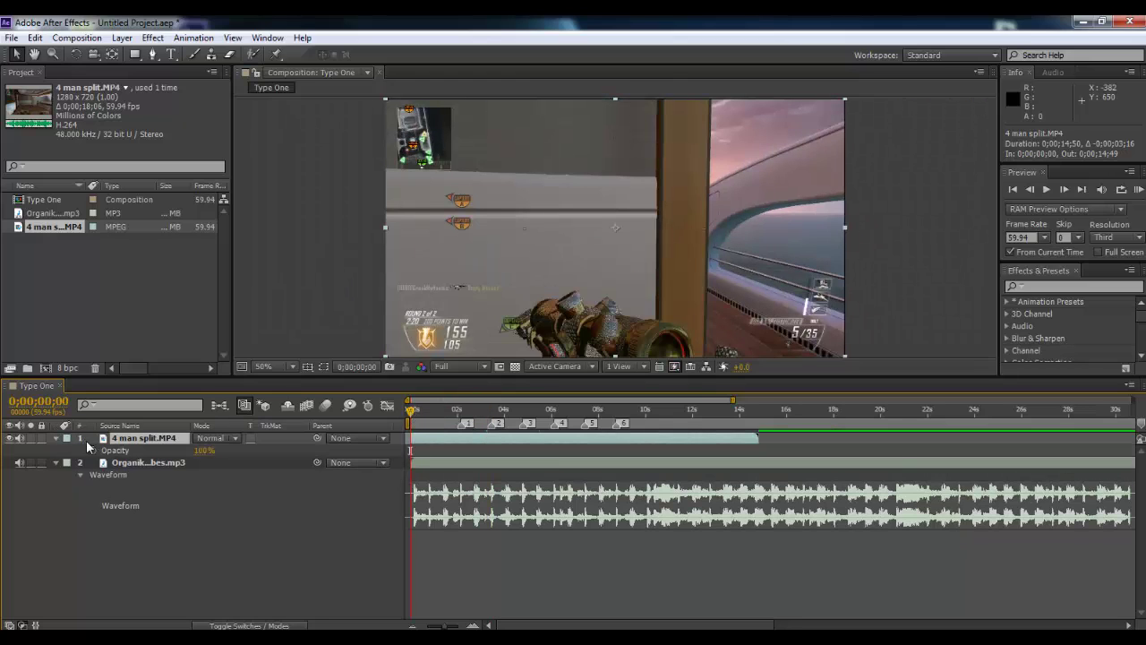
drag(202, 471, 256, 495)
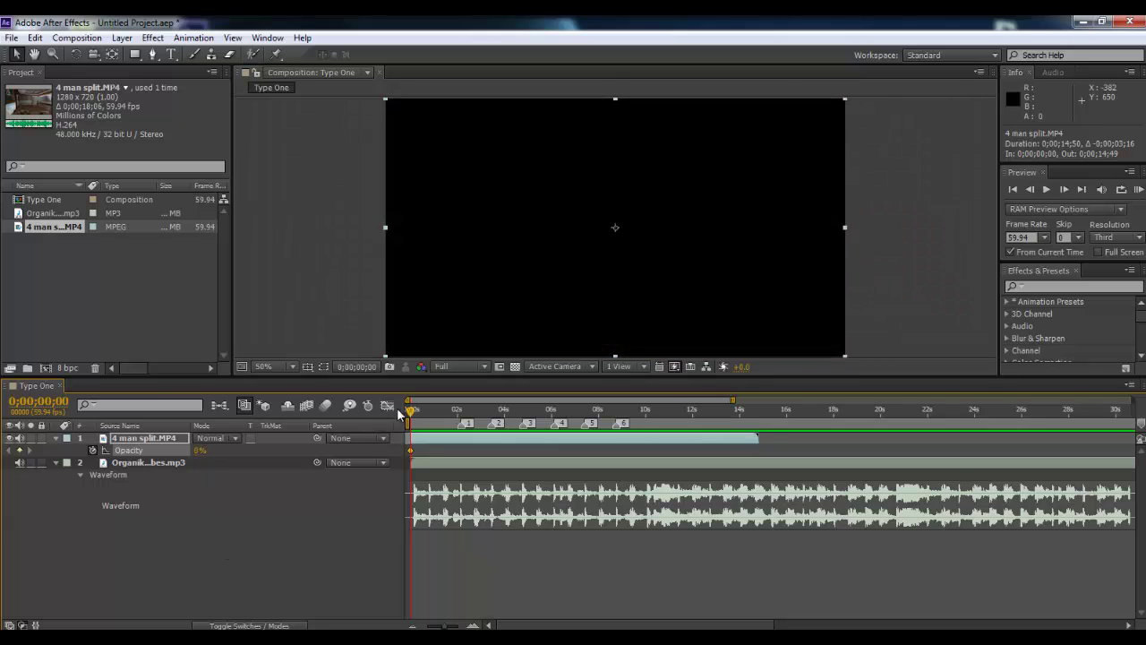
key(space)
click(202, 450)
text(100)
key(Return)
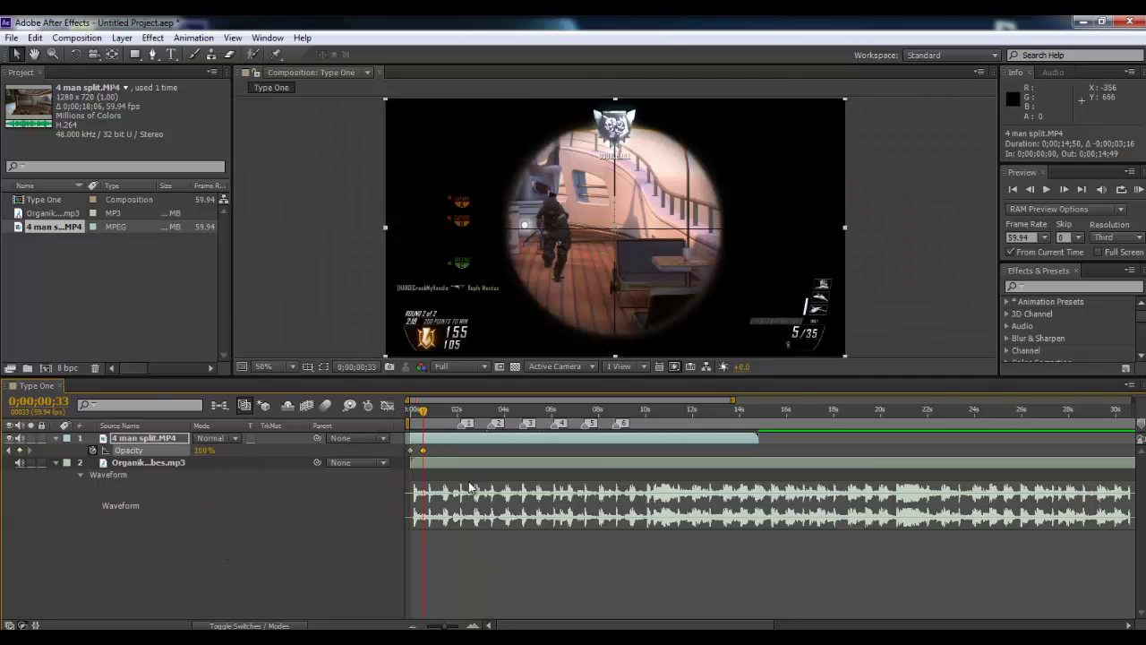
click(56, 437)
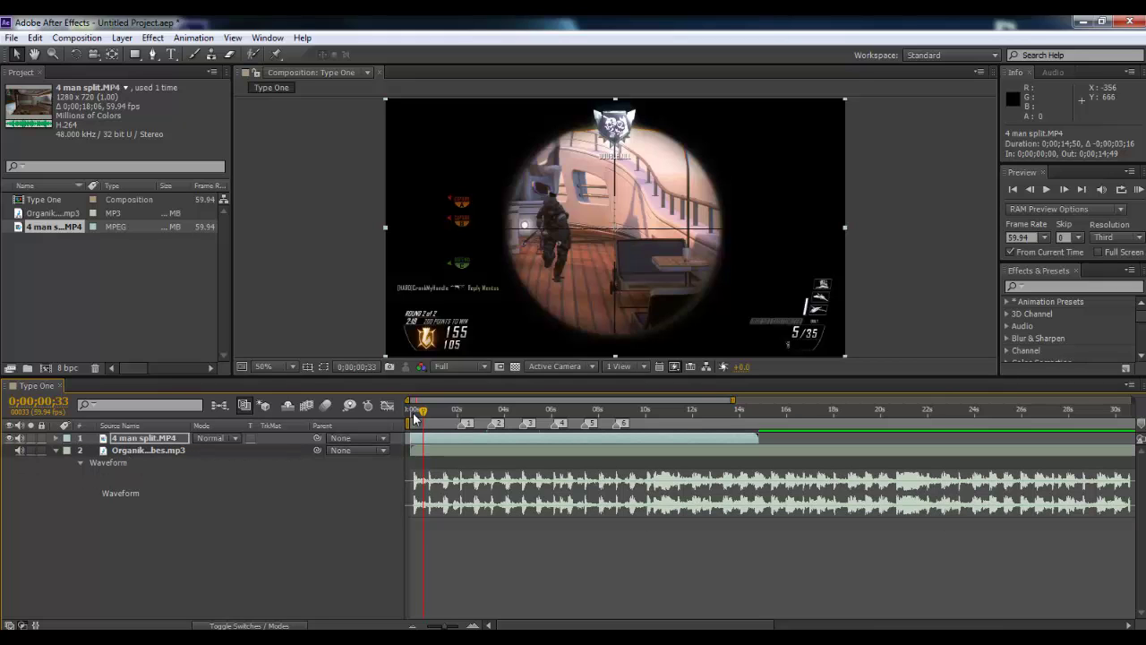
drag(423, 410, 418, 418)
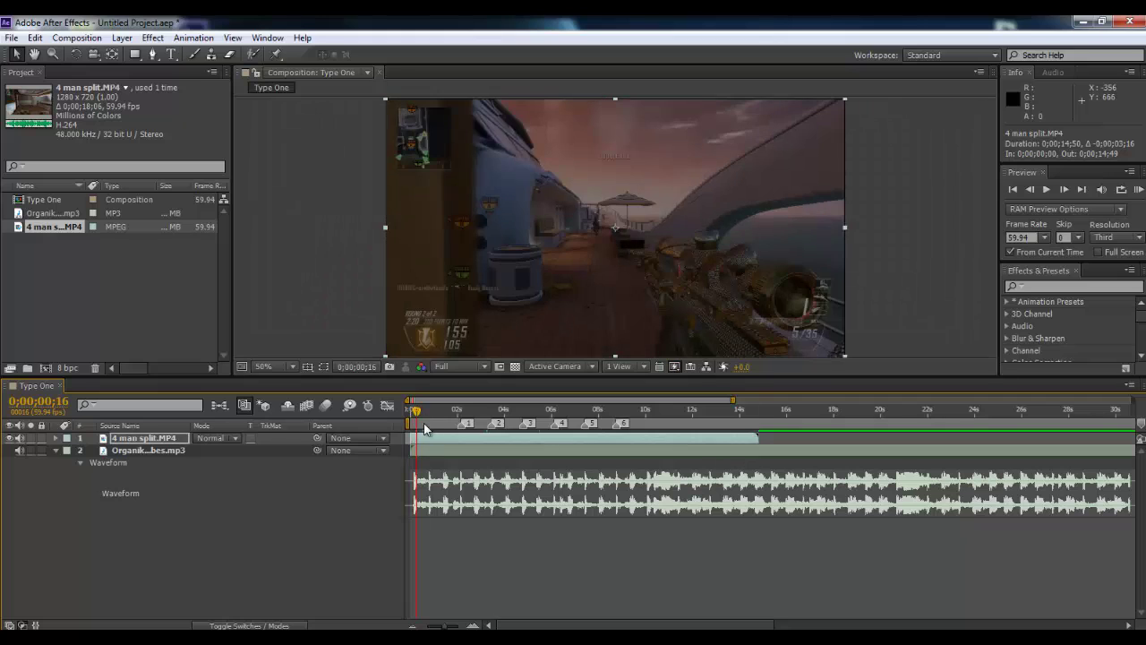
drag(416, 411, 420, 412)
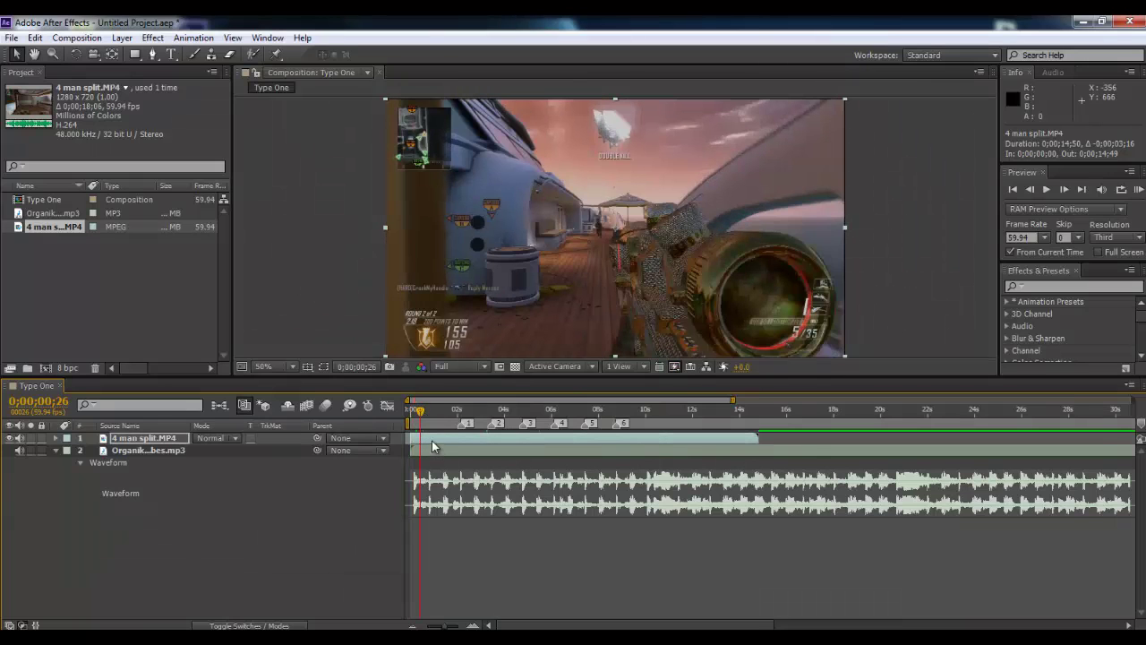
- Enable Time Remapping on the 4 man split.MP4 layer and scrub toward the first shot
right_click(432, 446)
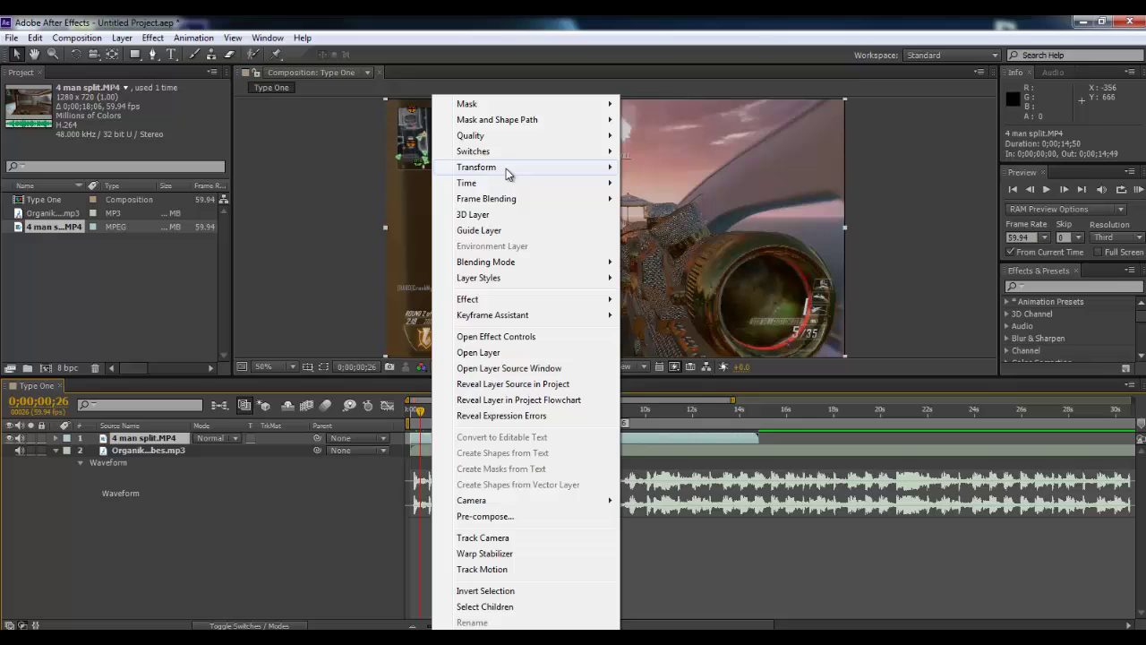
mouse_move(511, 184)
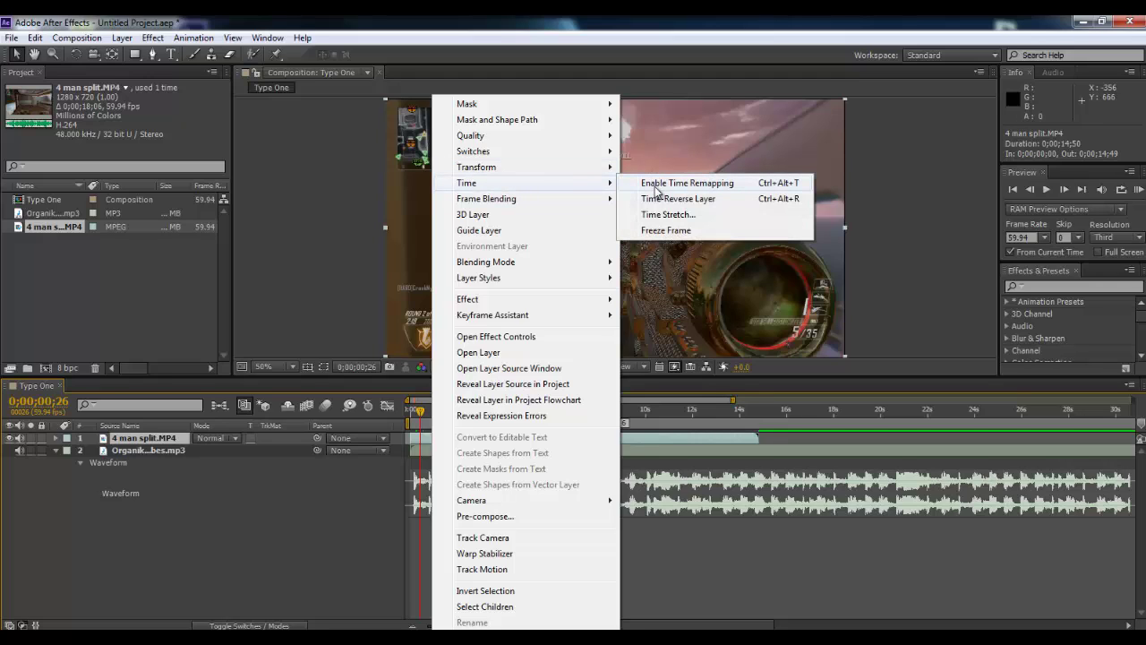
click(686, 184)
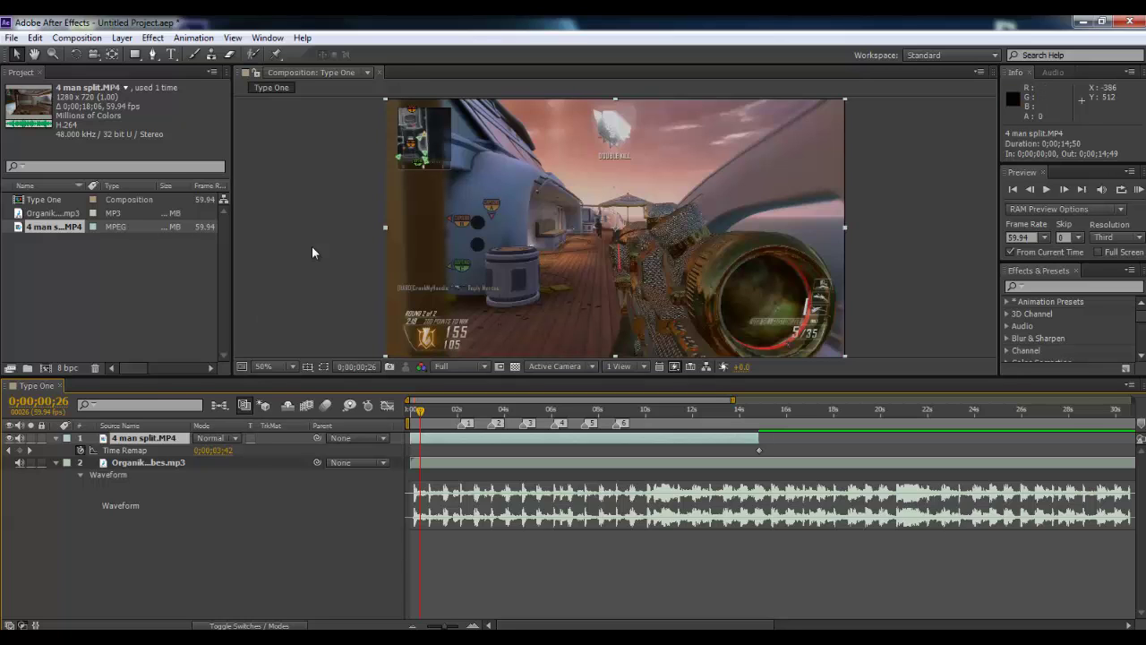
drag(417, 411, 420, 415)
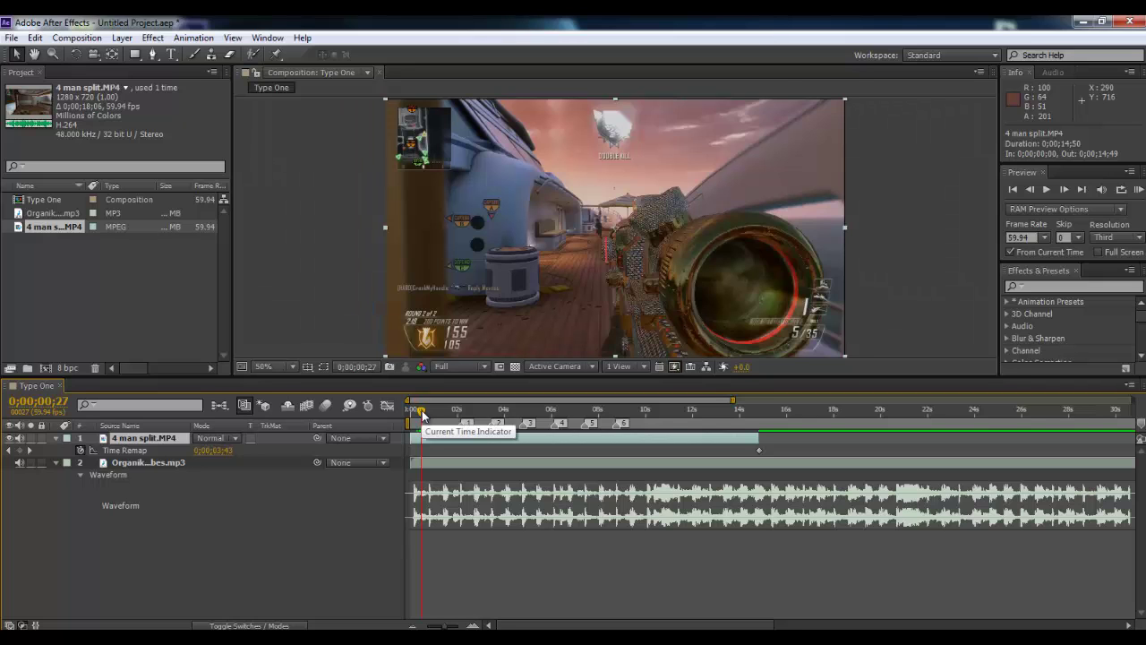
- Add a beat marker at 0;00;00;48 and a Time Remap keyframe there showing the first scoped shot
drag(423, 413, 431, 417)
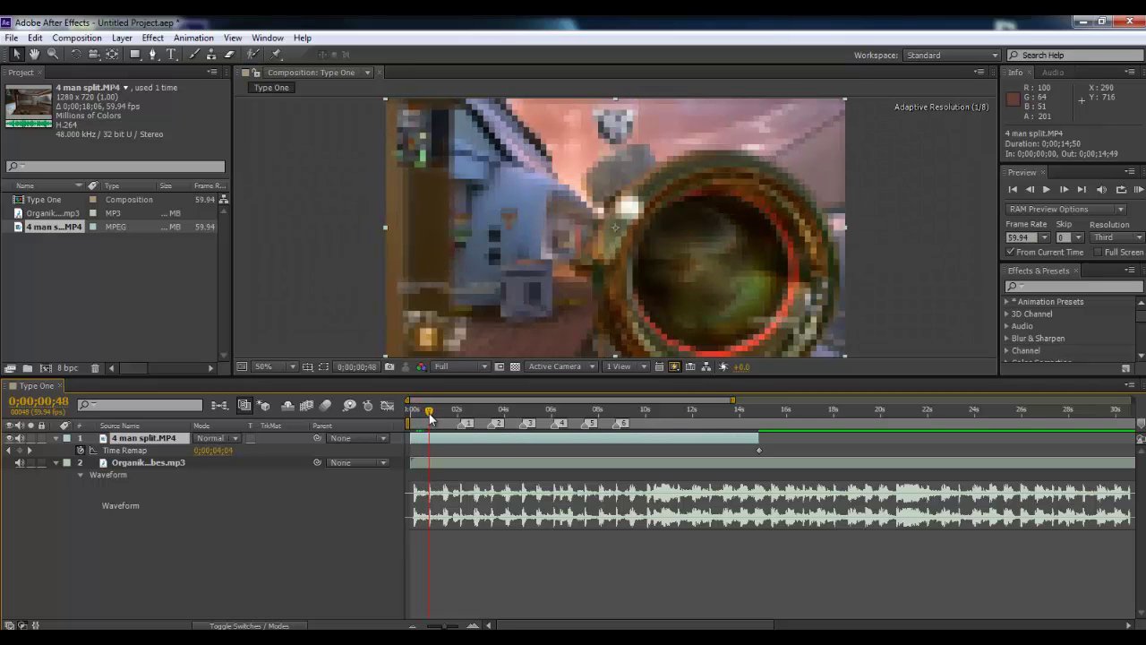
mouse_move(1140, 426)
mouse_down()
mouse_move(410, 415)
mouse_move(430, 428)
mouse_up()
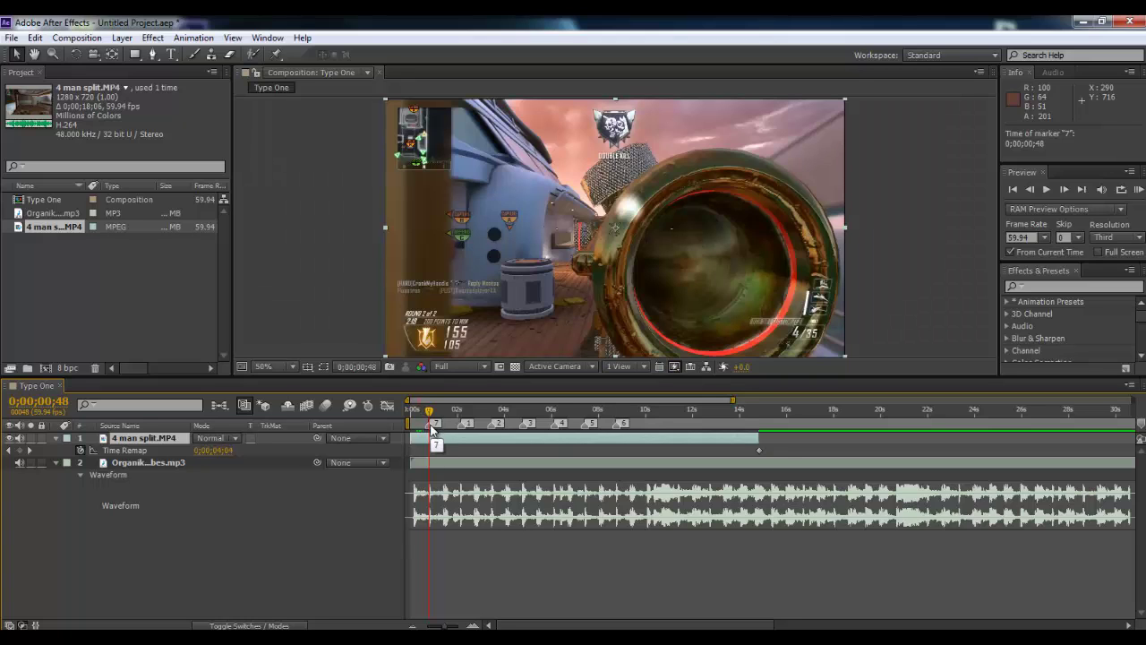
drag(453, 625, 458, 626)
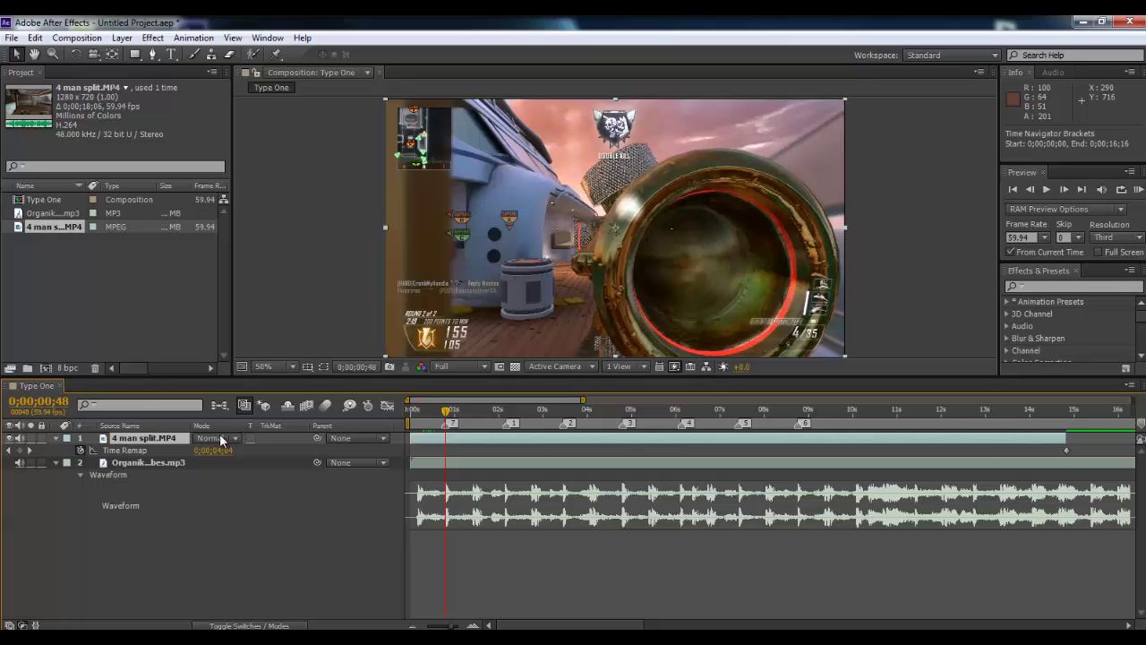
mouse_move(222, 455)
mouse_down()
mouse_move(231, 492)
mouse_move(232, 468)
mouse_up()
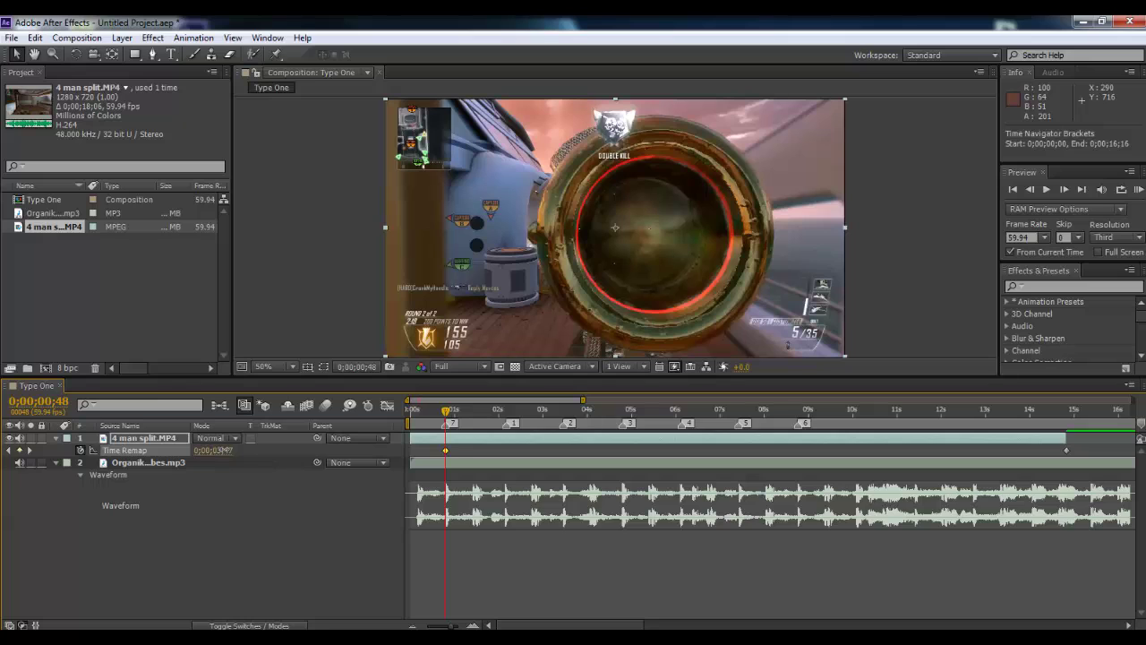
drag(226, 450, 228, 450)
click(1064, 189)
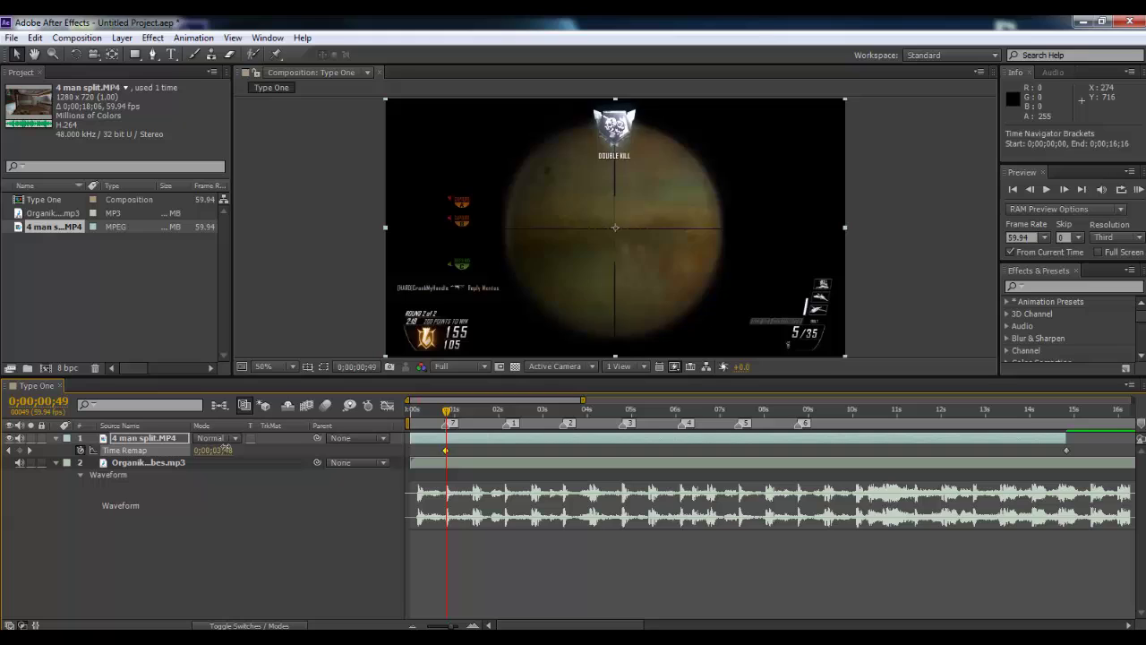
drag(225, 446, 224, 439)
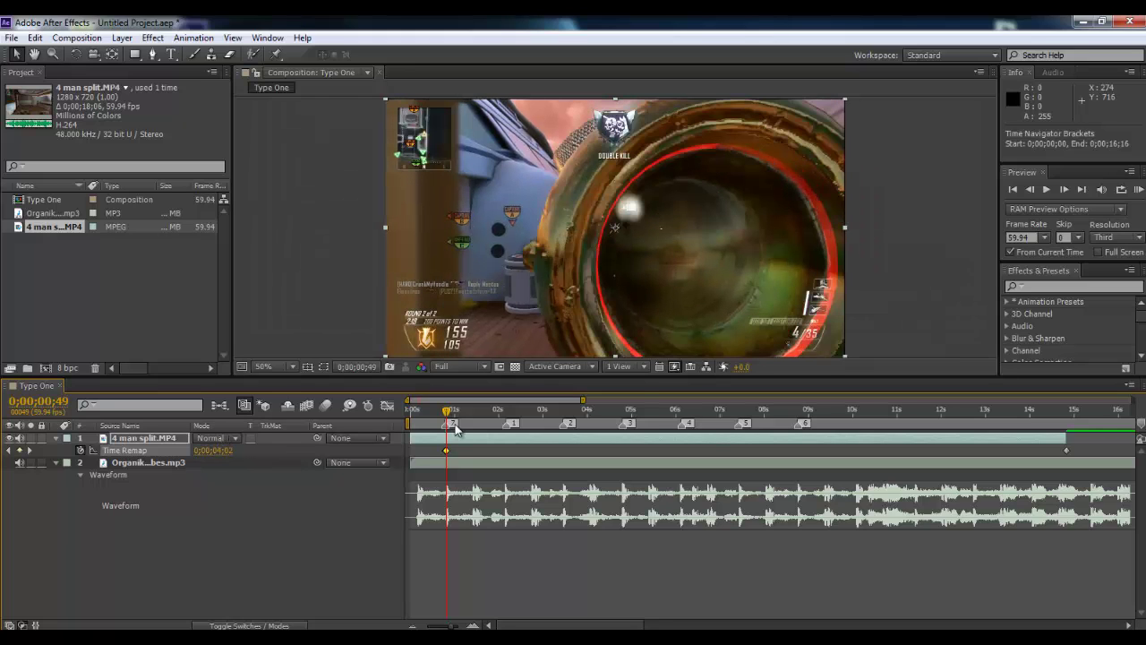
drag(446, 416, 409, 412)
- Set viewer resolution to Half and RAM-preview the remapped clip's start with music
click(458, 367)
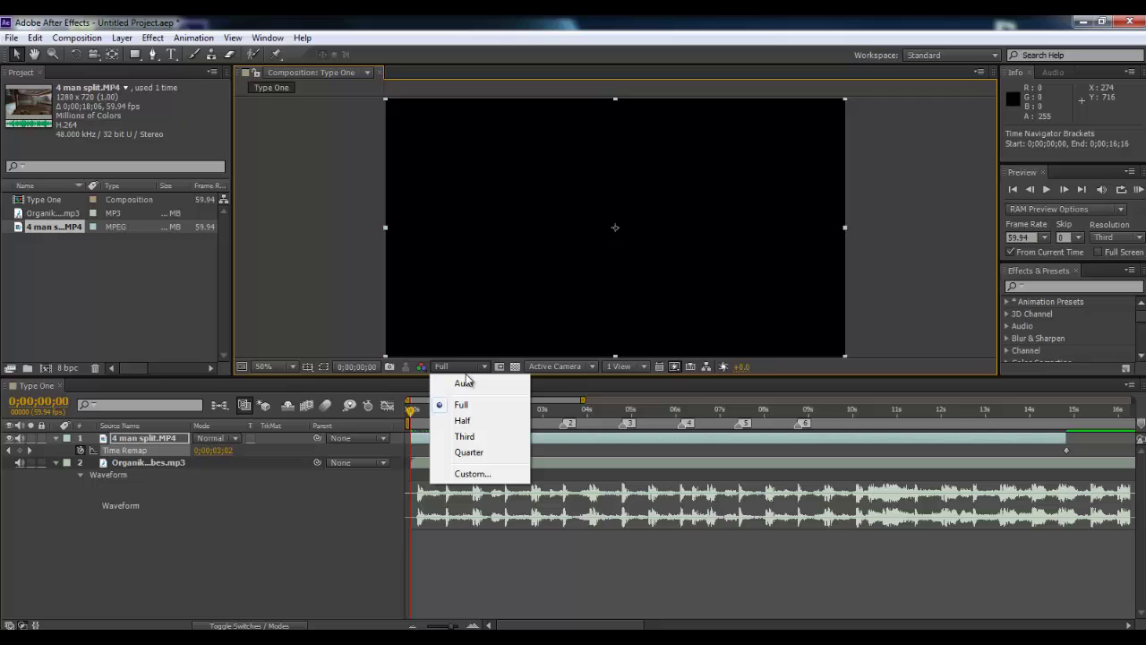
click(475, 421)
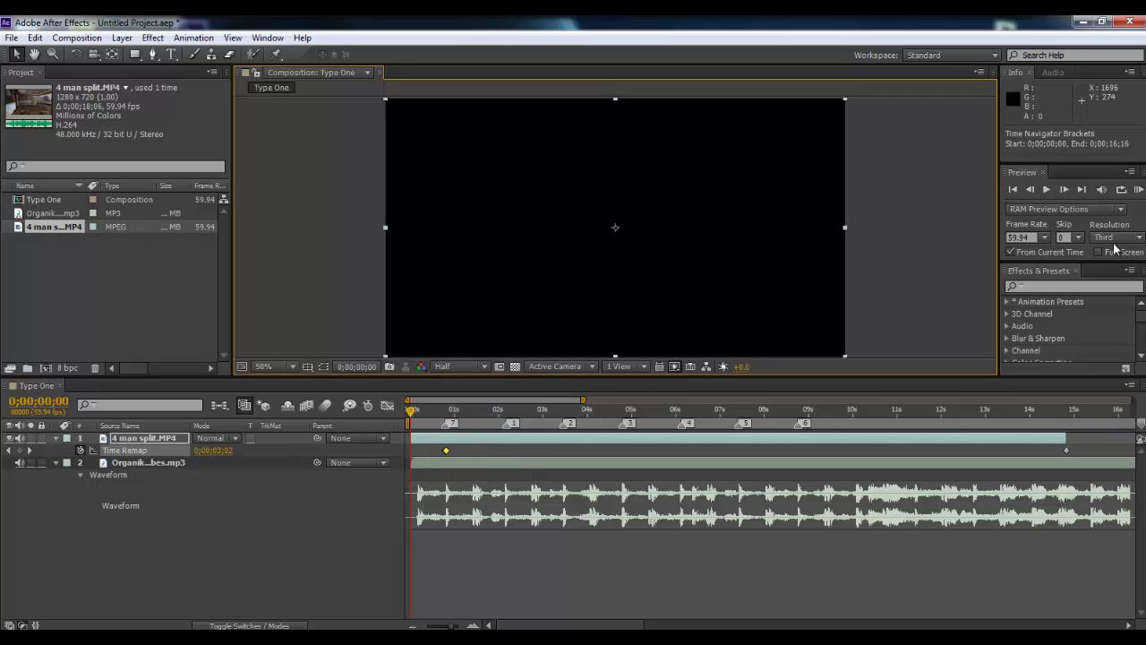
click(1137, 189)
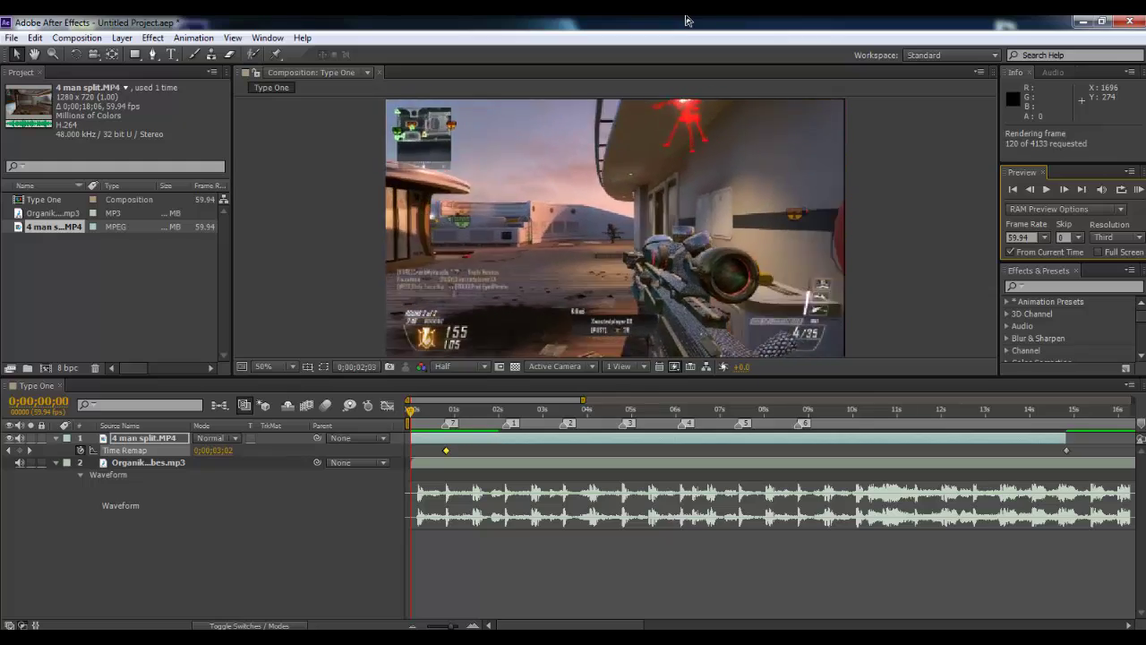
key(space)
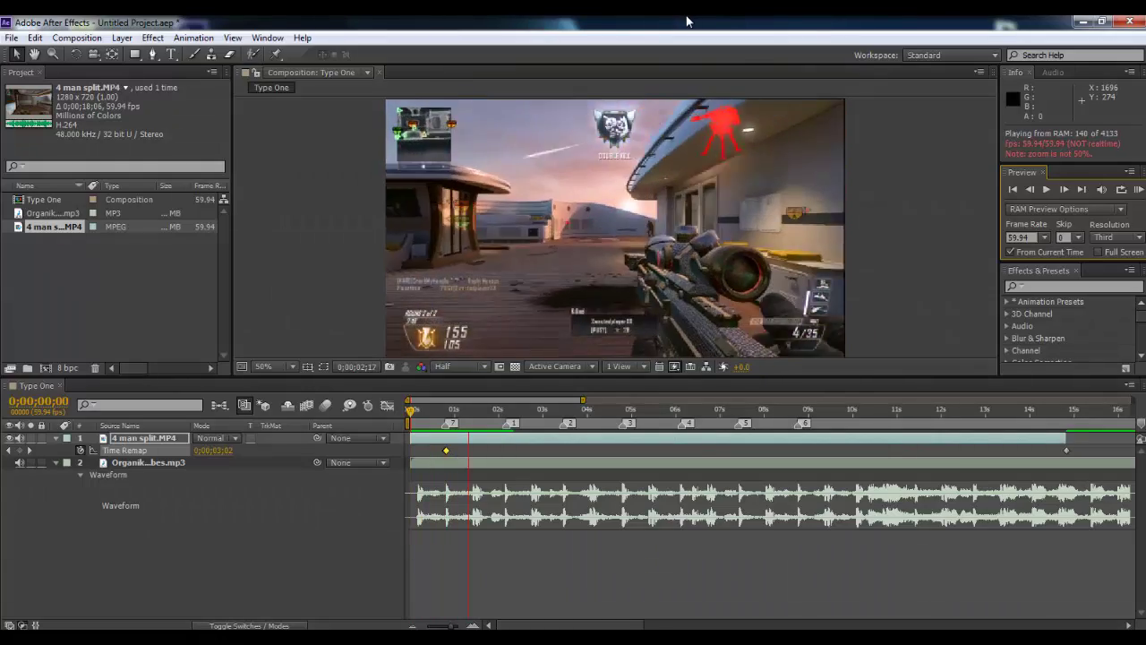
click(448, 410)
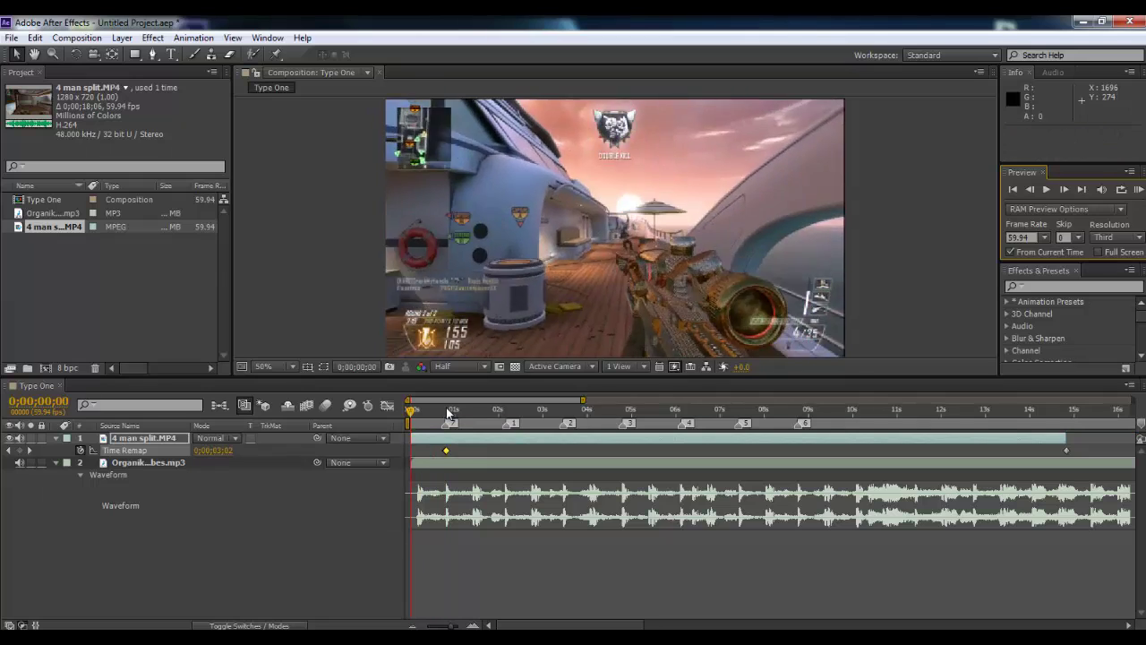
- Add Time Remap keyframes at 0;00;01;26 and 0;00;01;34, the latter remapped to 0;00;05;31
click(447, 411)
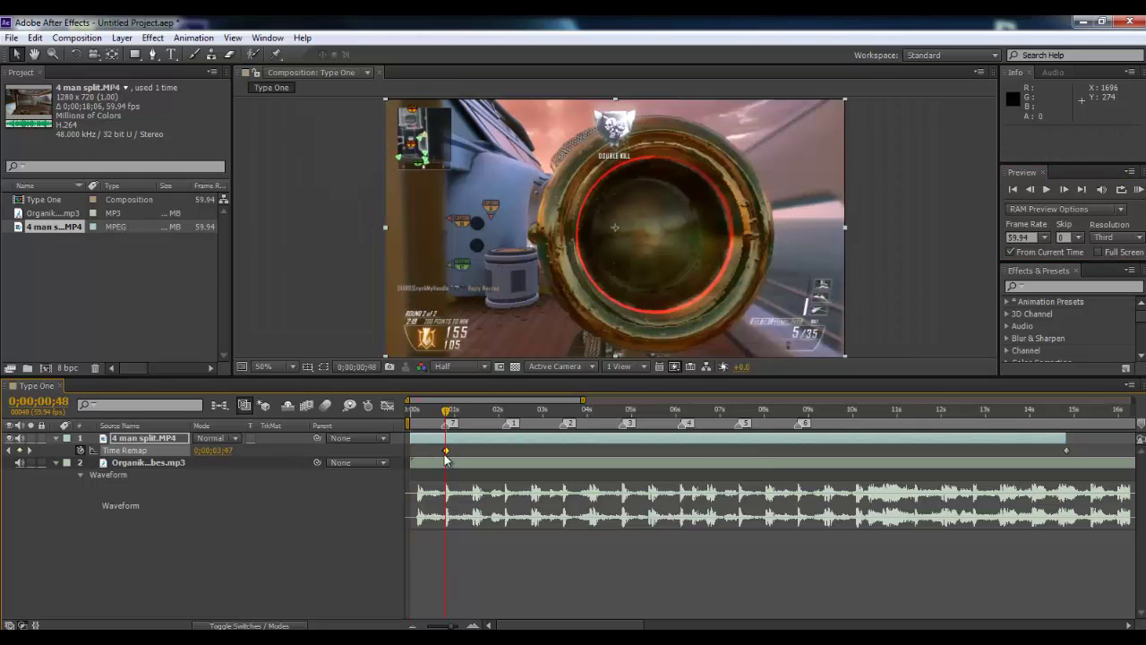
drag(447, 414, 474, 418)
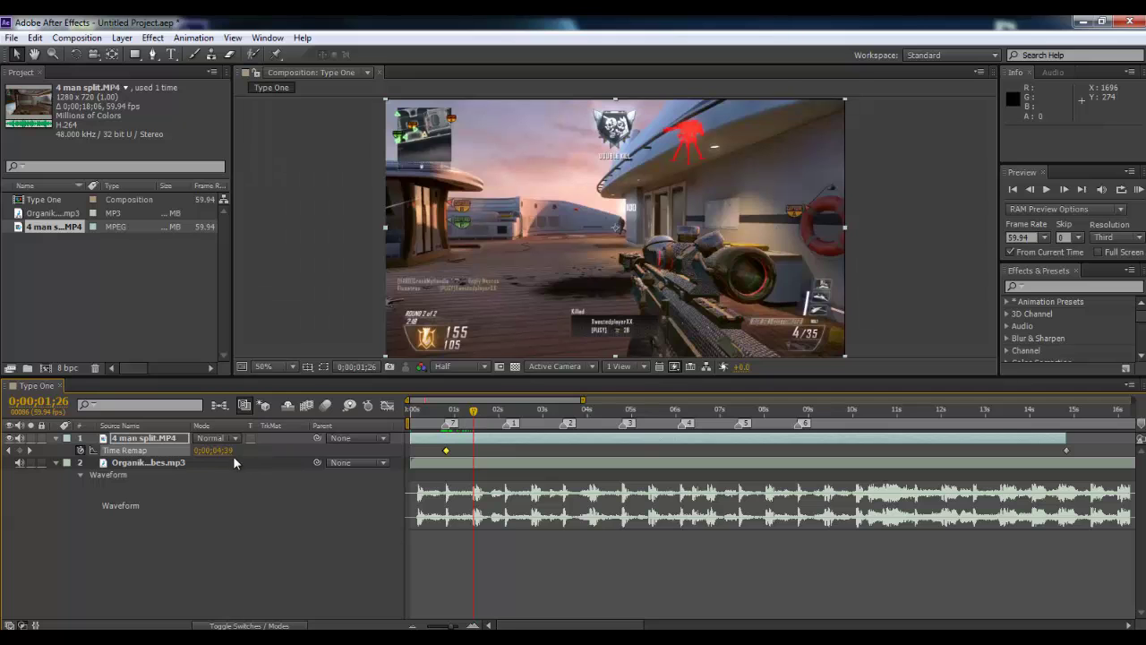
drag(215, 450, 236, 478)
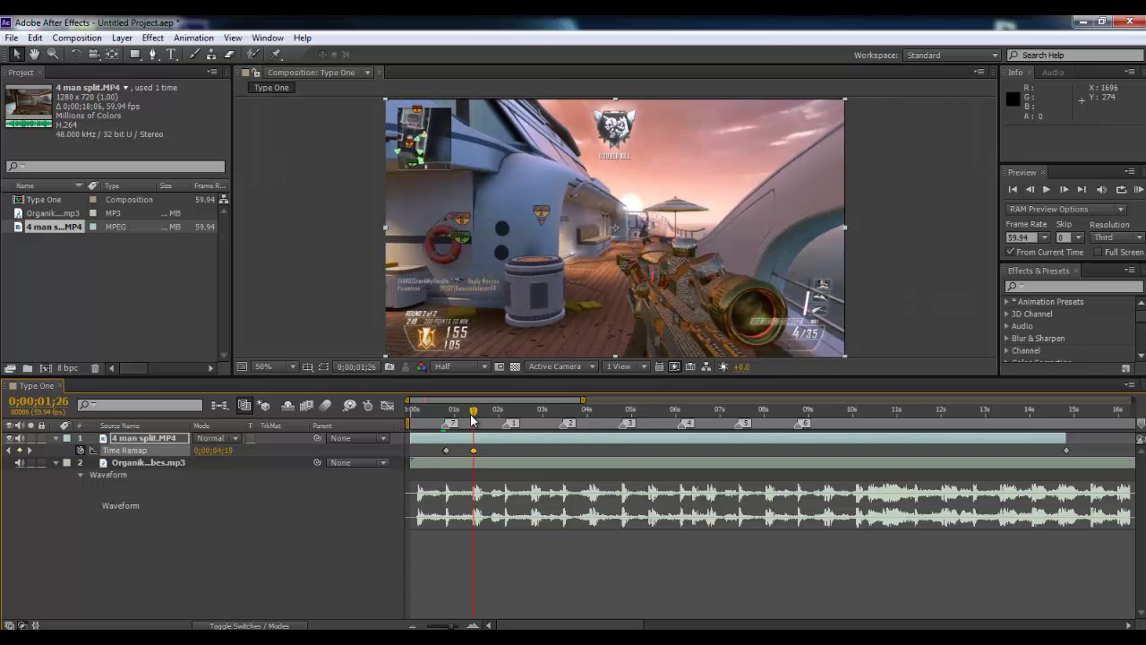
drag(473, 412, 480, 416)
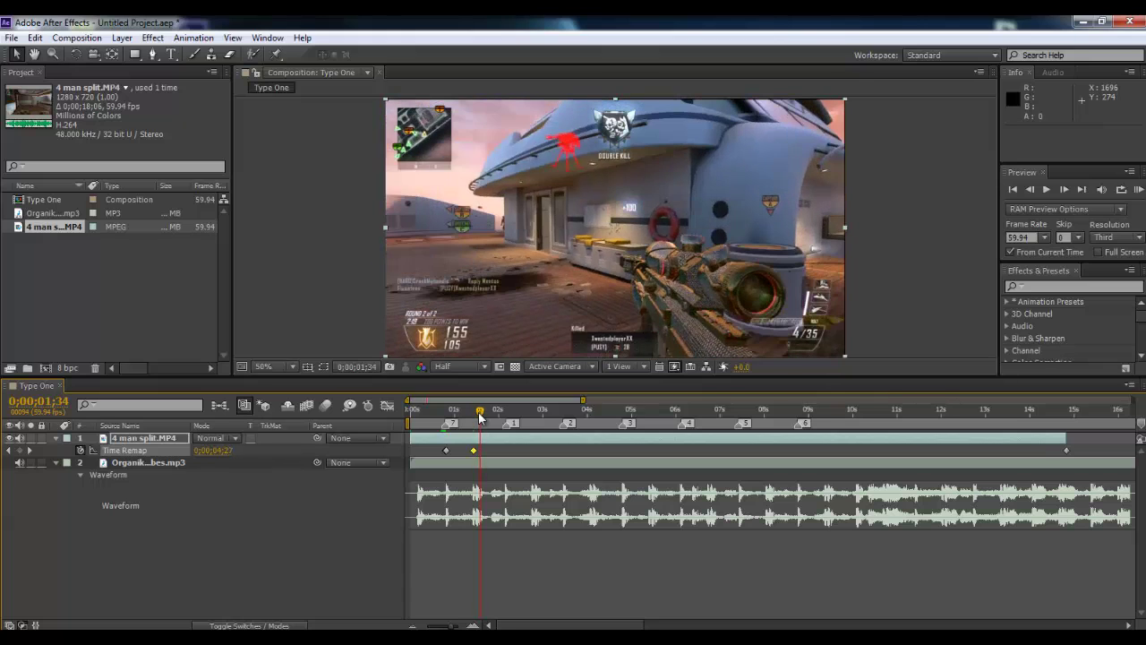
drag(215, 450, 229, 406)
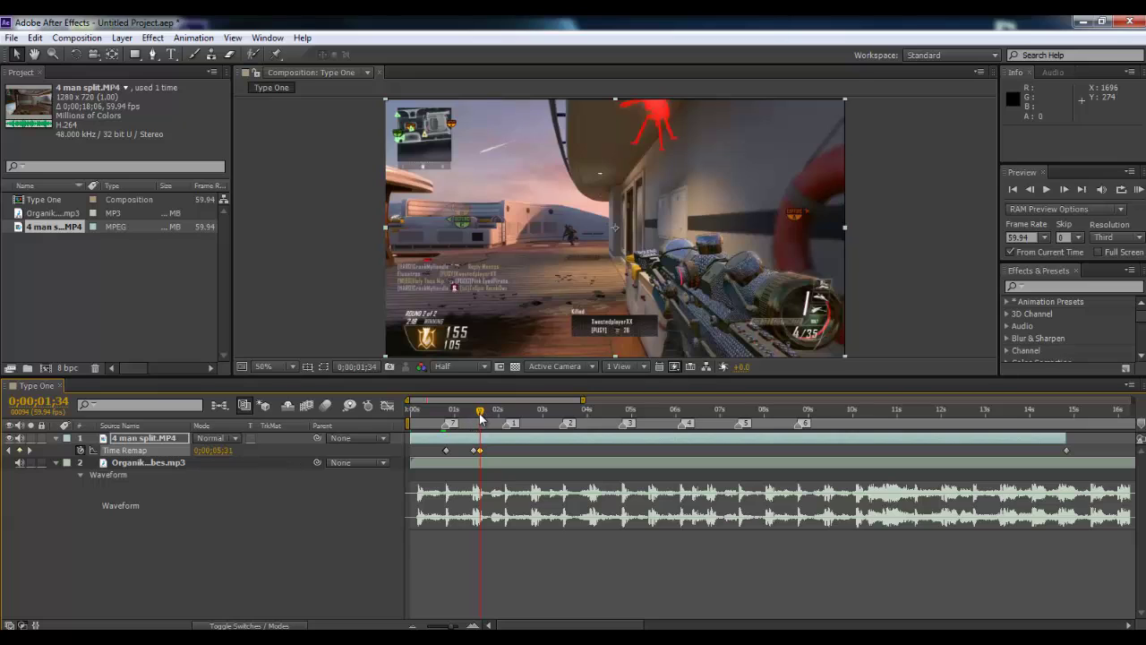
- Remap the frame at the beat near 0;00;02;10 so the second shot shows the target player
drag(482, 414, 499, 413)
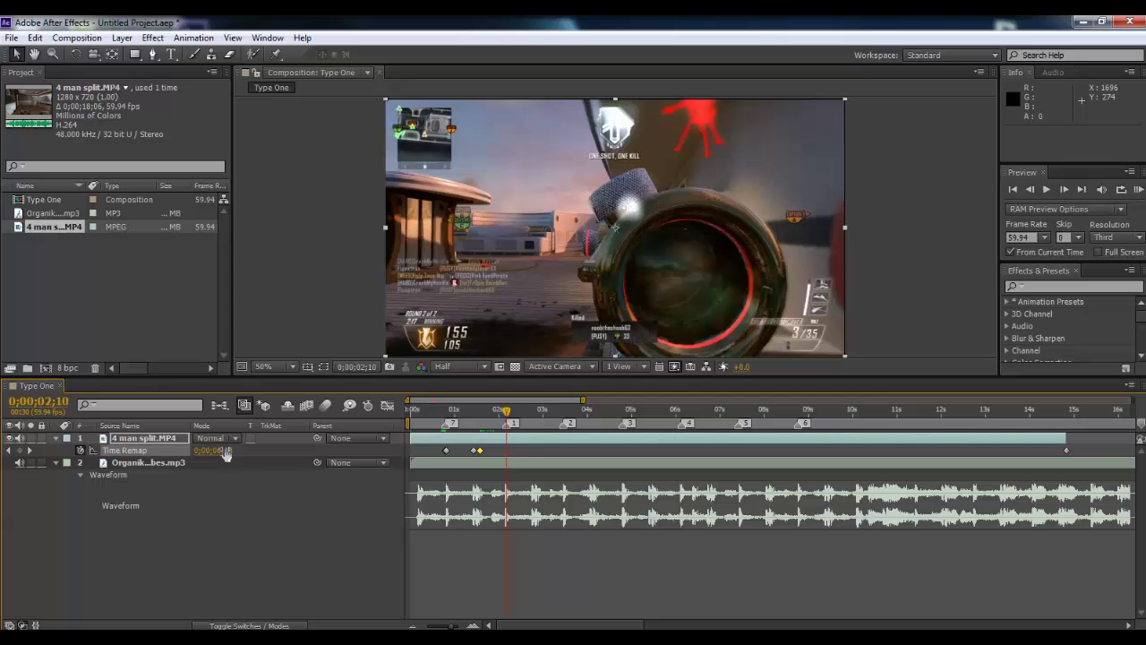
drag(222, 462, 226, 468)
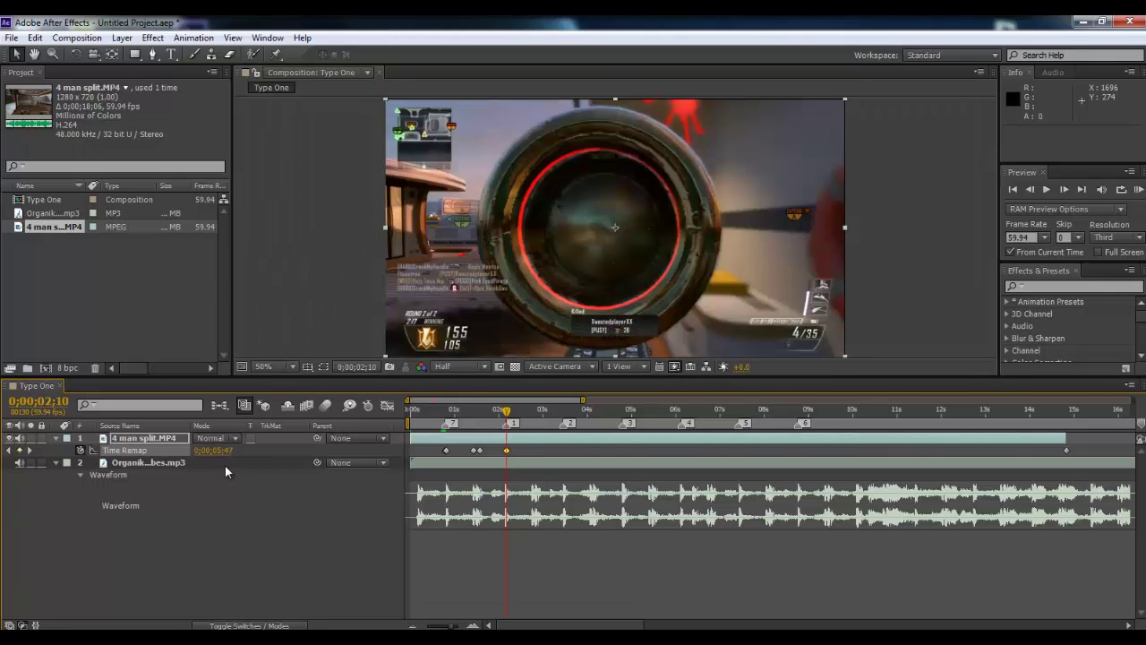
key(Page_Down)
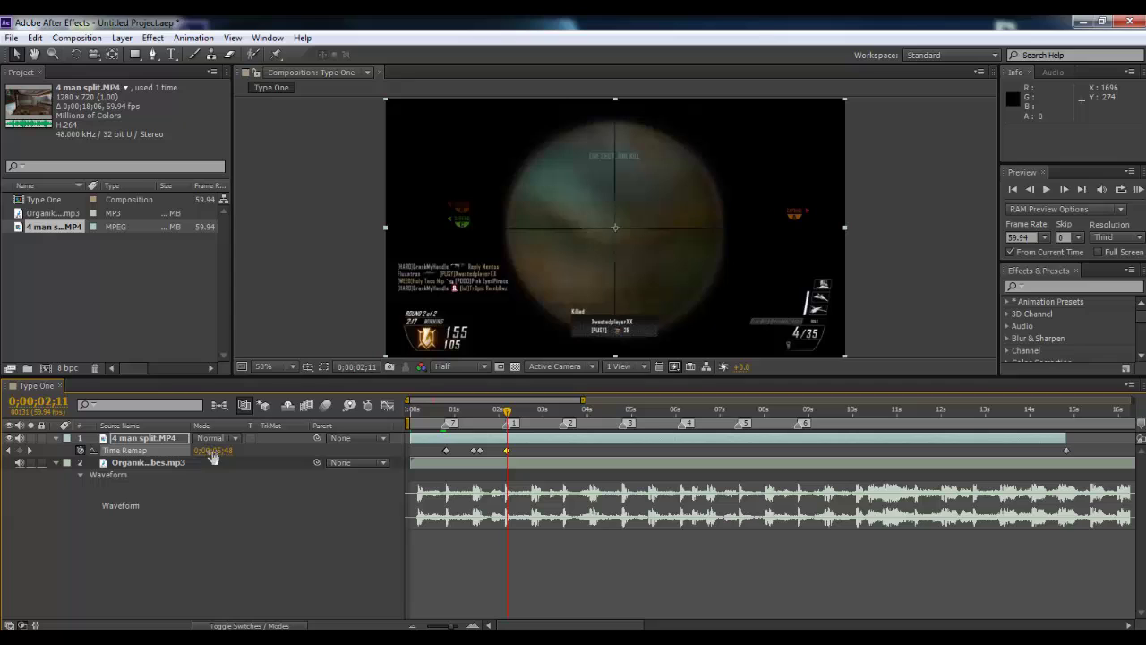
drag(222, 448, 217, 433)
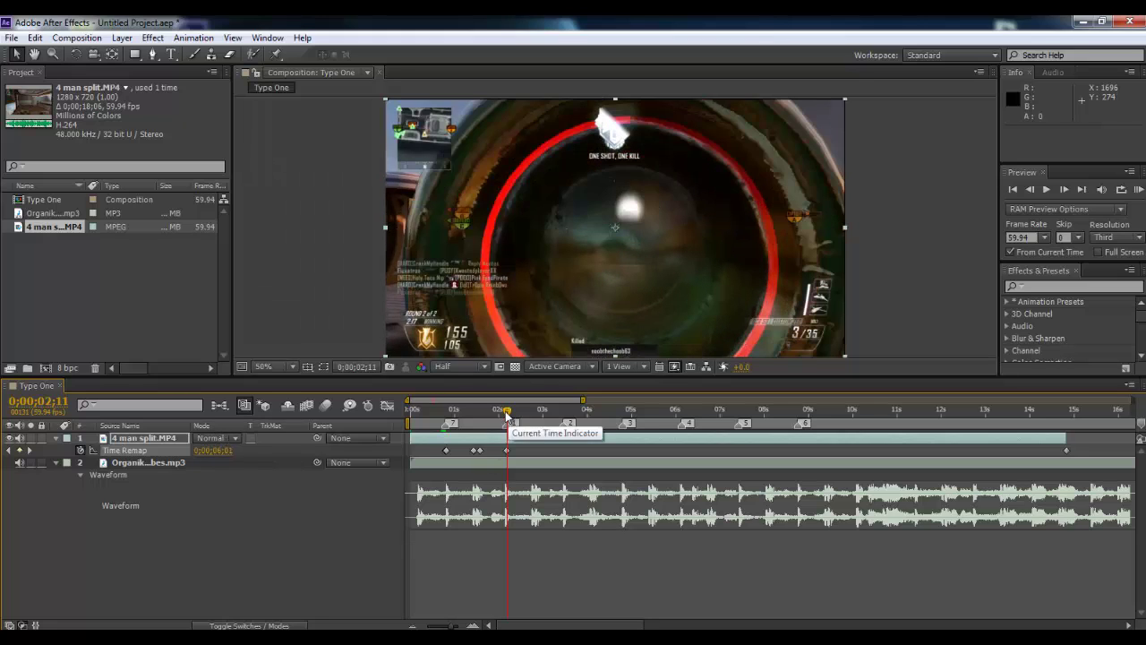
- Add Time Remap keyframes at 0;00;02;43 and 0;00;02;54 advancing the footage toward the next shot
drag(517, 419, 532, 419)
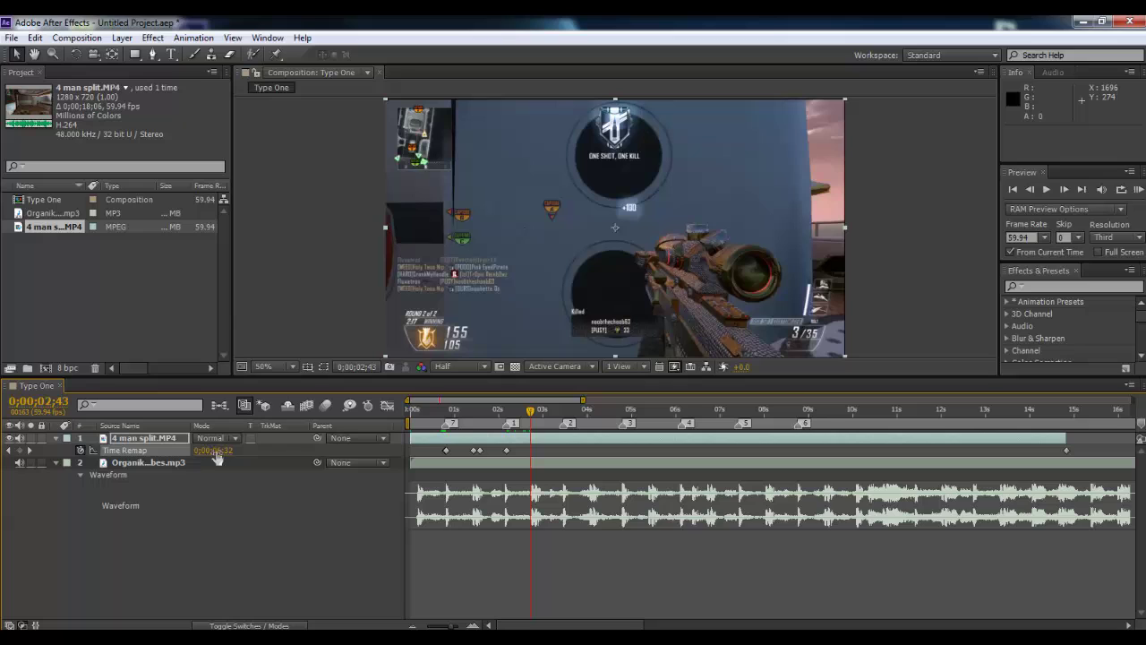
drag(220, 451, 224, 468)
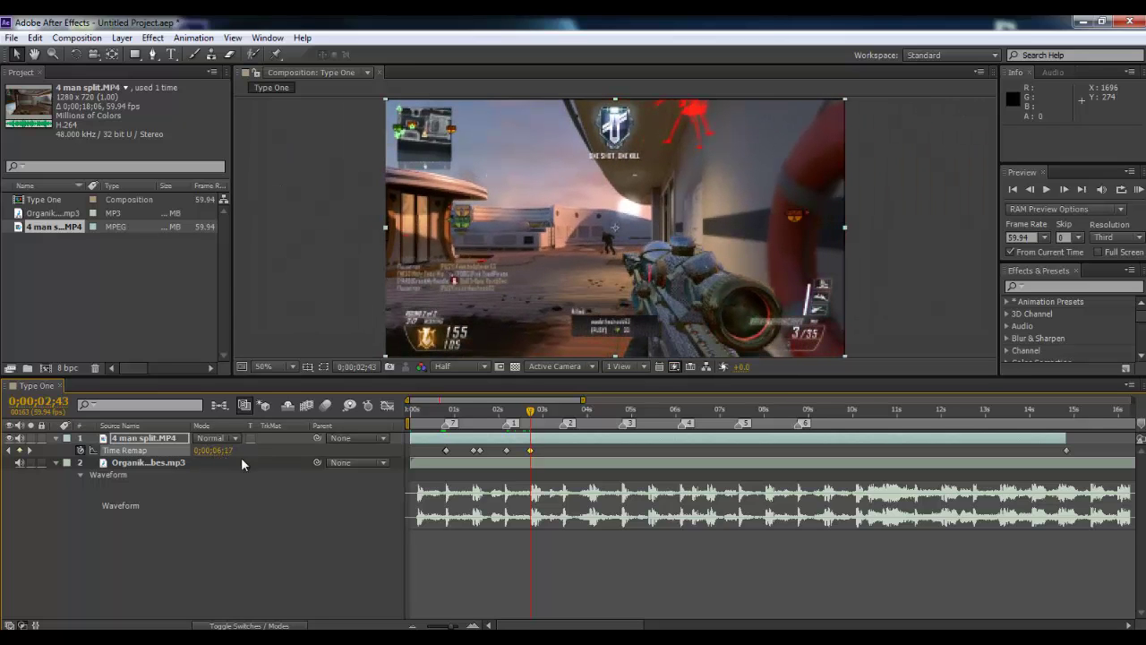
drag(530, 414, 538, 417)
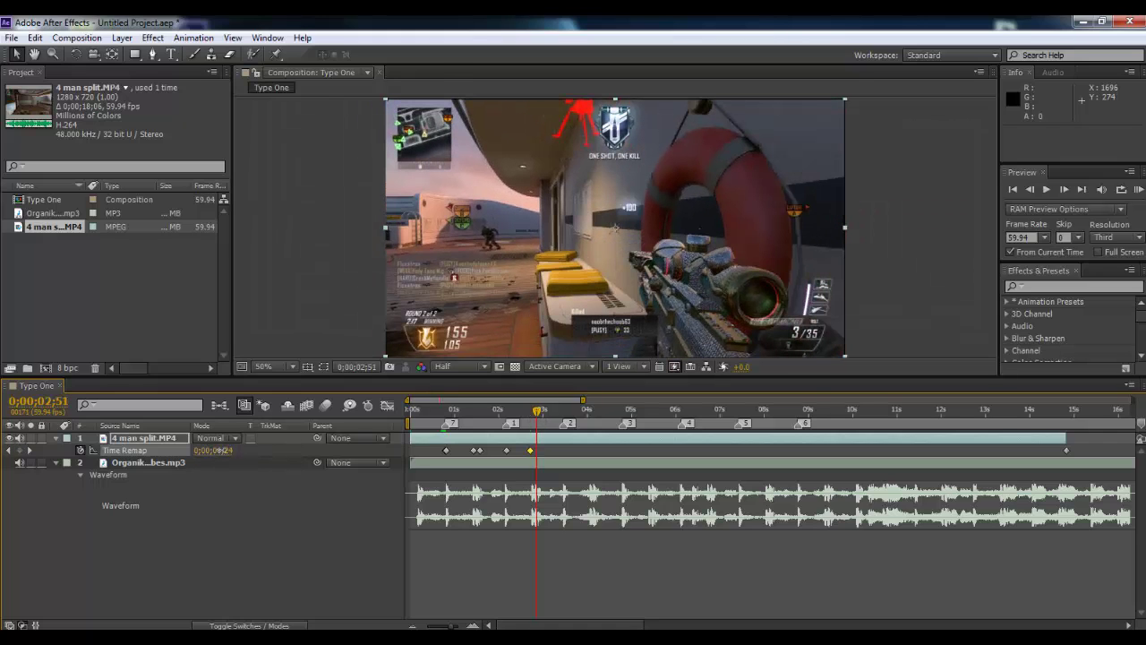
drag(219, 457, 285, 436)
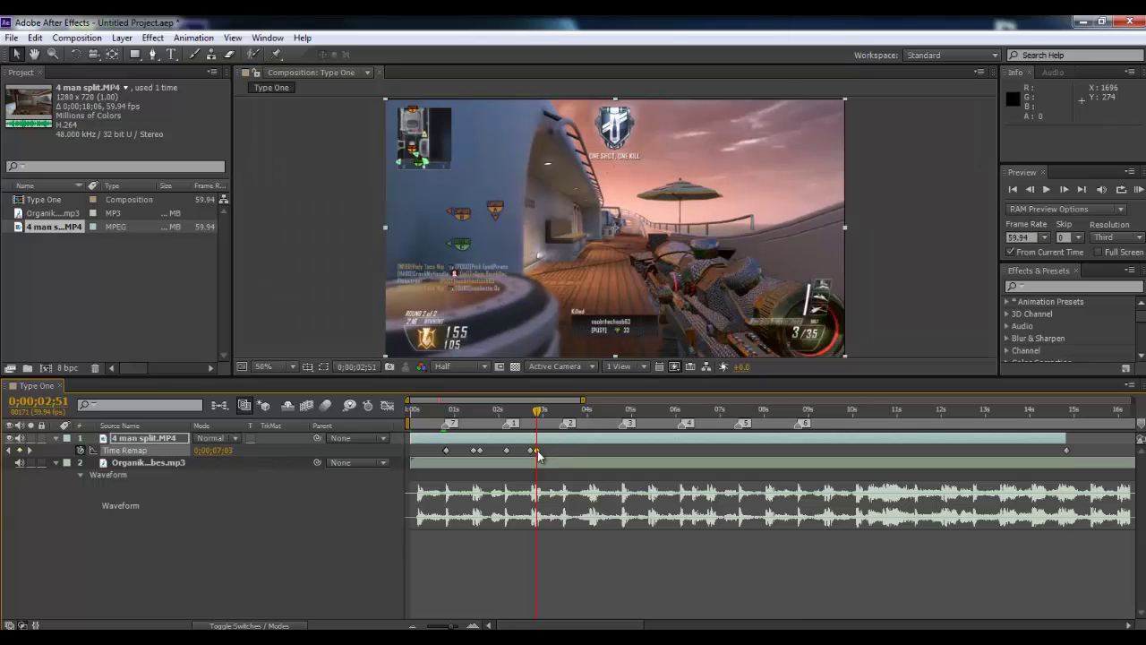
drag(535, 449, 560, 421)
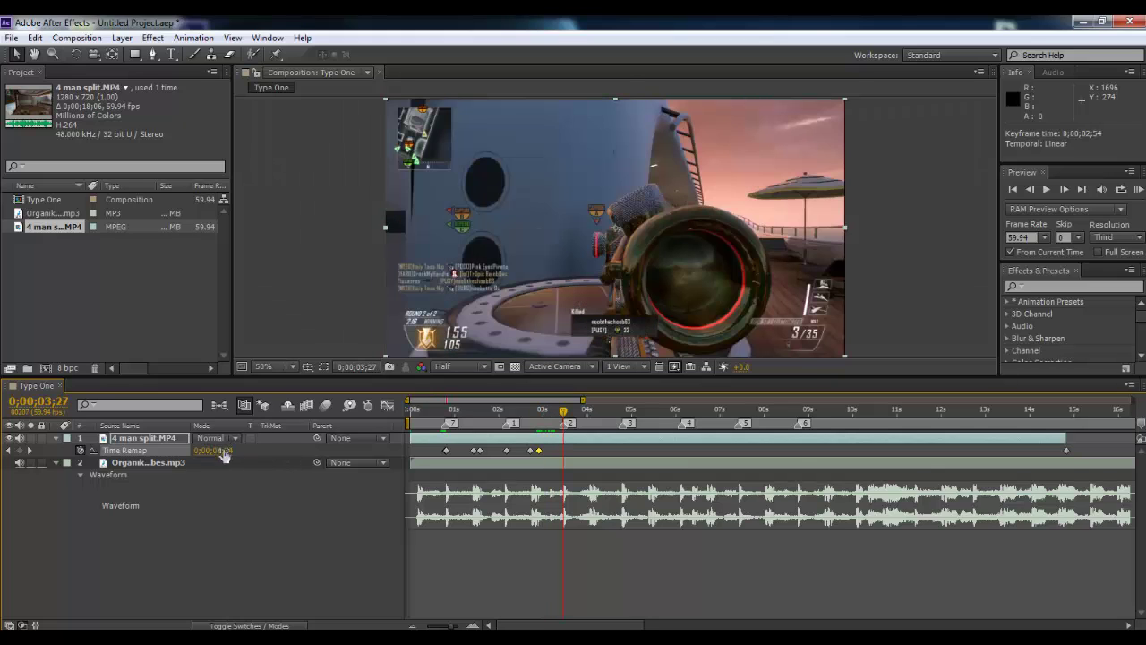
- Scrub Time Remap to choose the frame for the next sniper shot at the current beat
drag(221, 456, 228, 466)
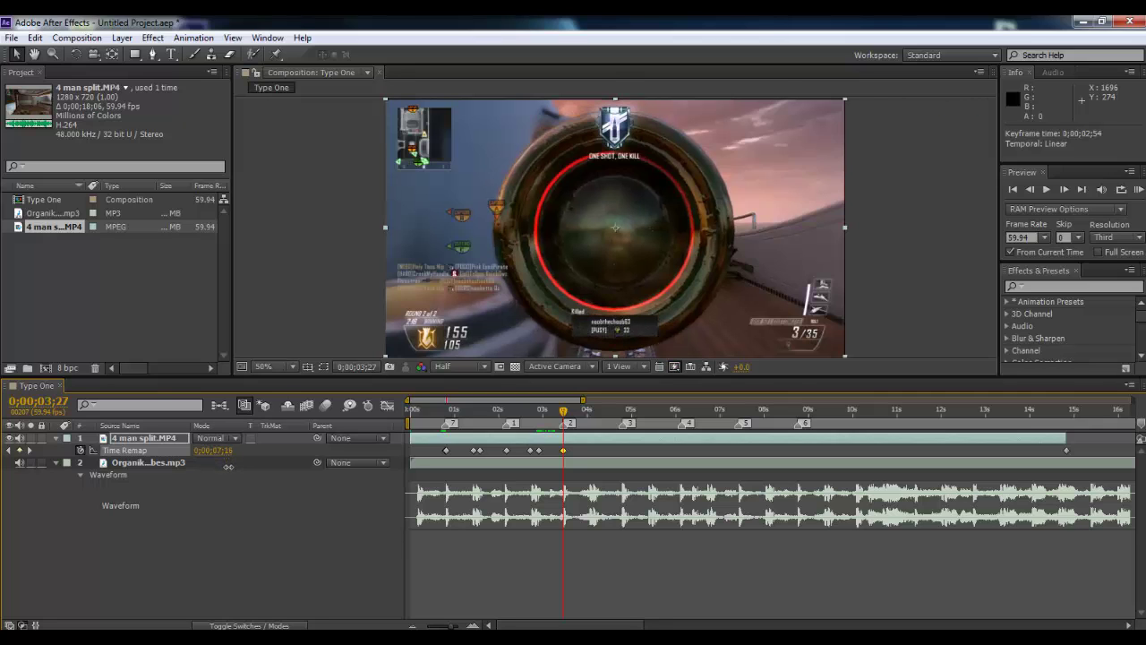
key(Page_Down)
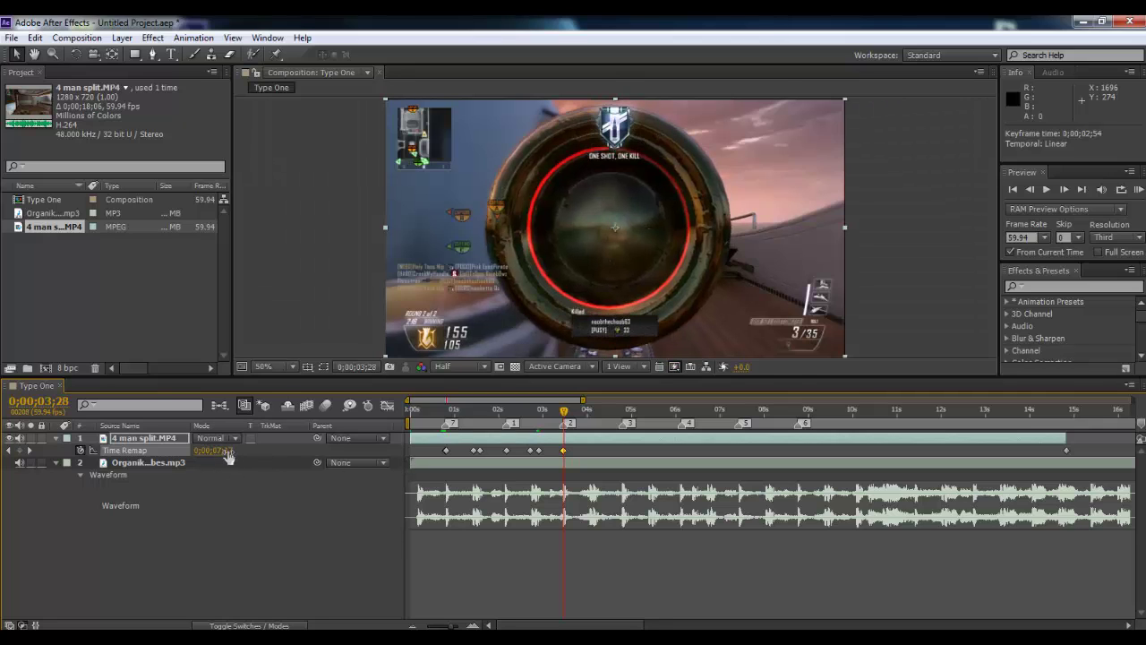
drag(224, 447, 227, 440)
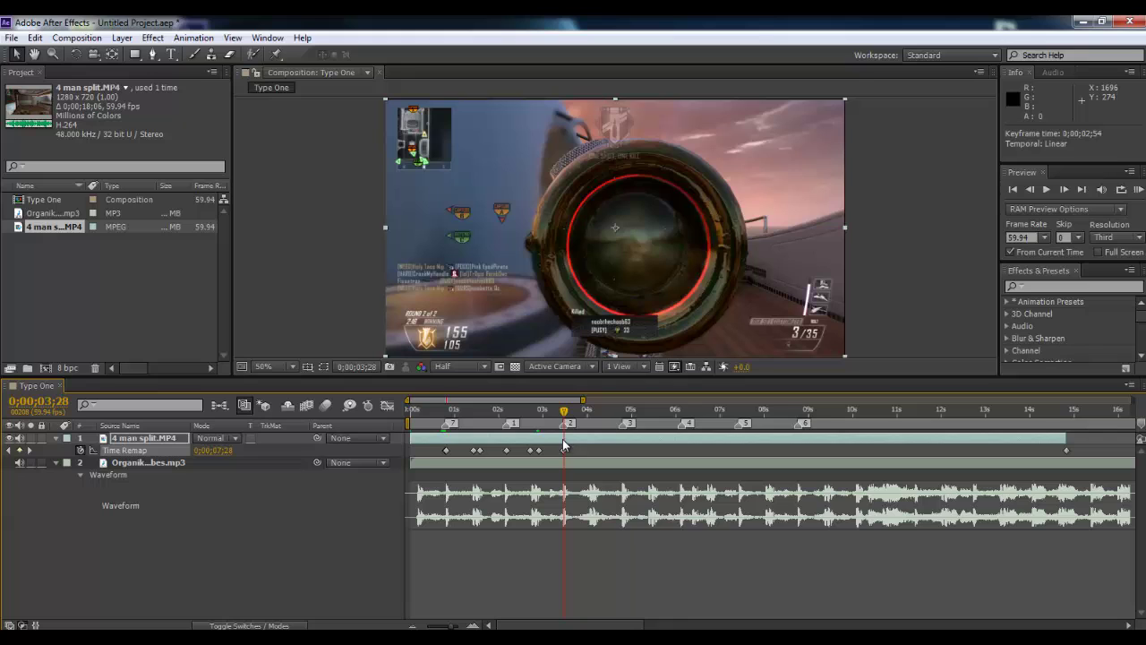
- Add Time Remap keyframes at 0;00;03;57, 0;00;04;06 and 0;00;04;48, the last remapped to 0;00;08;33
drag(564, 414, 585, 412)
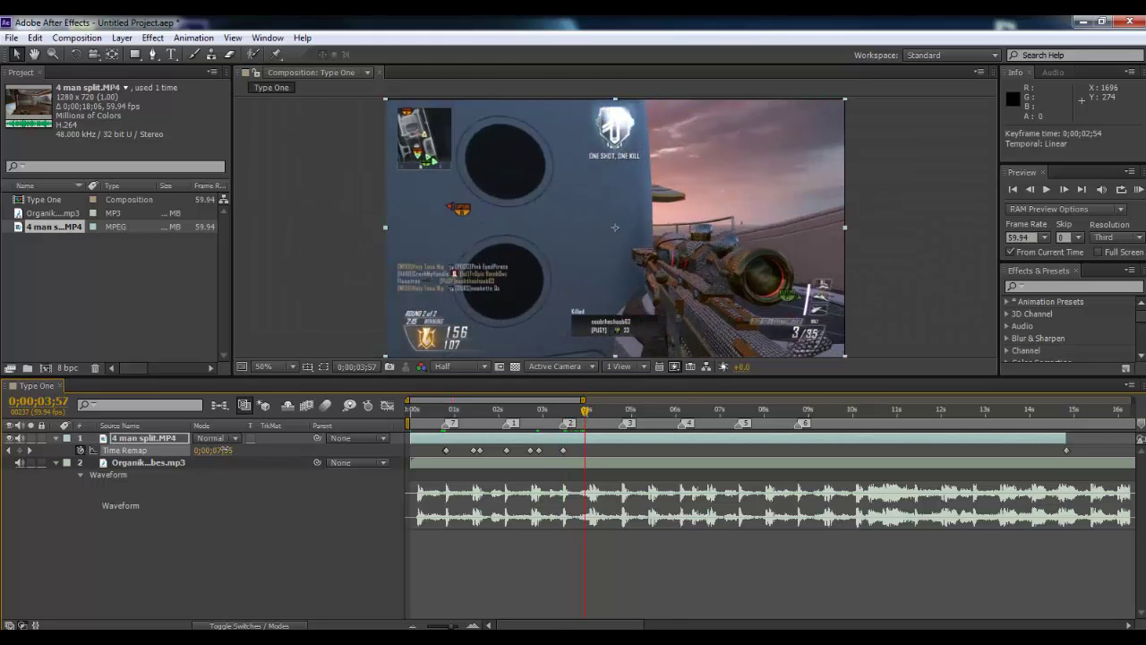
drag(223, 454, 221, 454)
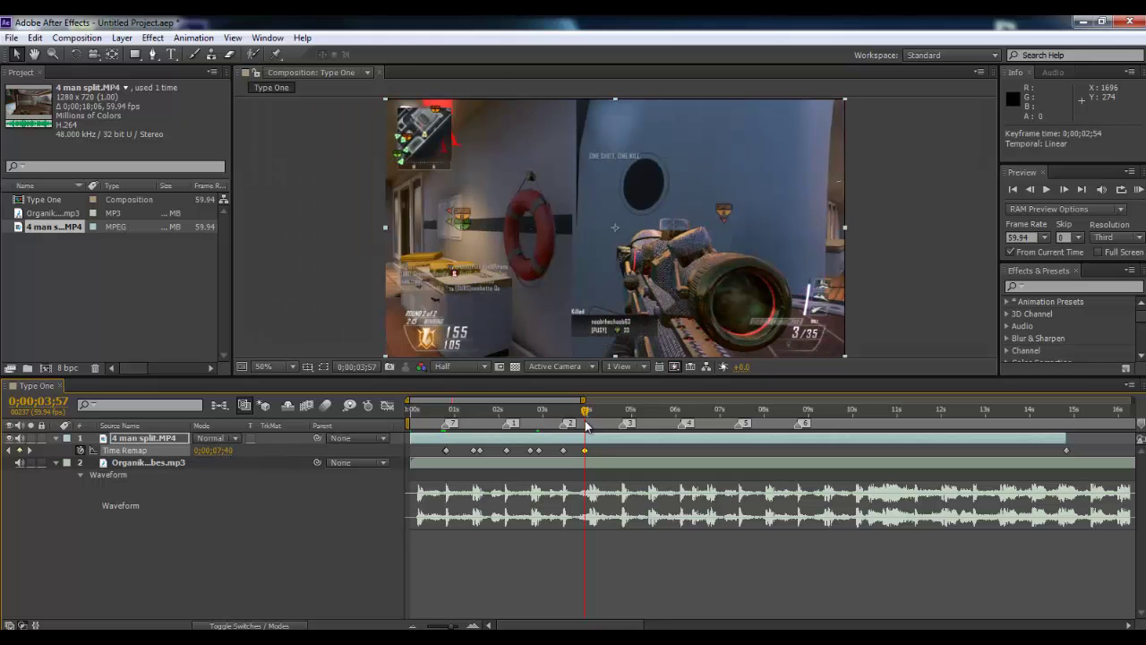
drag(584, 413, 591, 414)
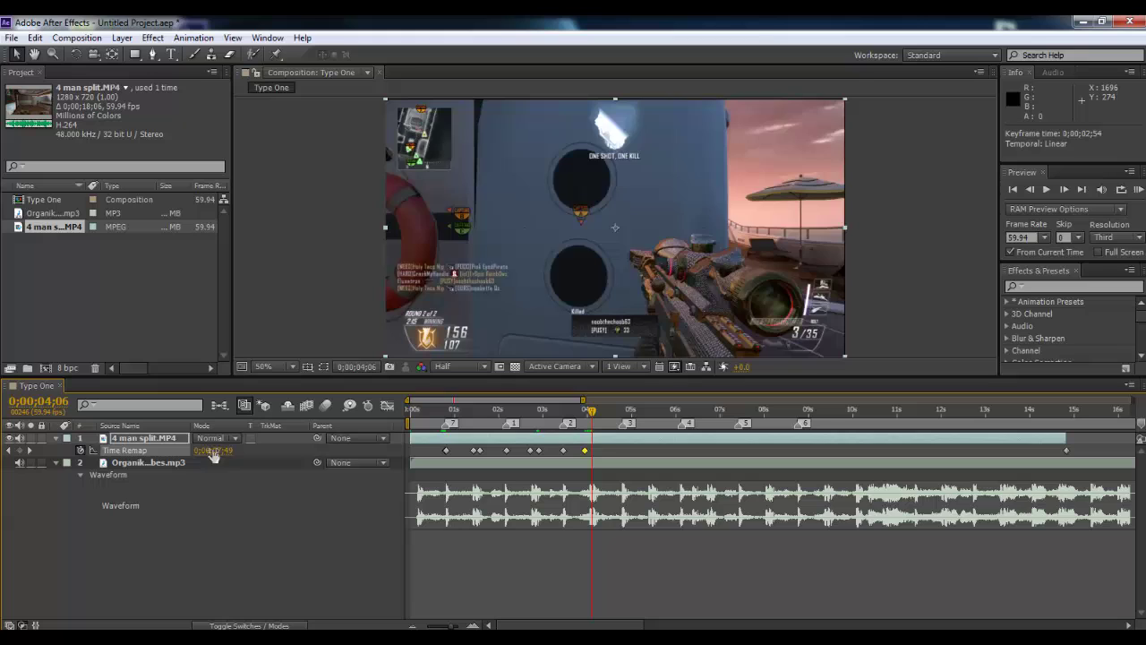
drag(215, 449, 221, 437)
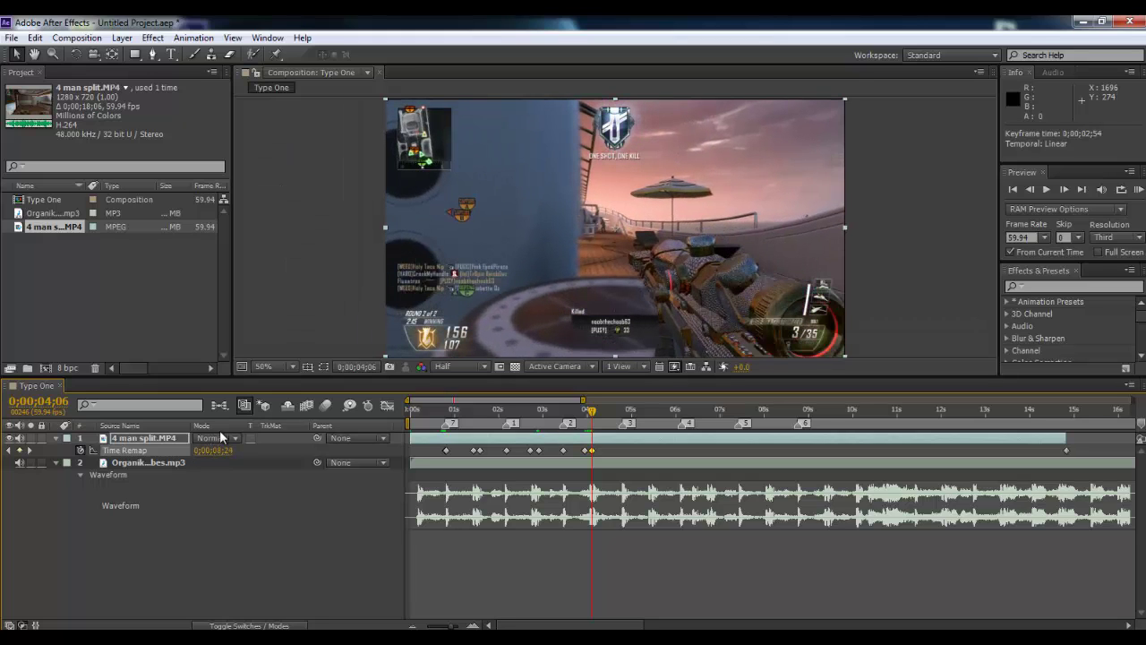
drag(591, 416, 623, 414)
drag(217, 459, 223, 475)
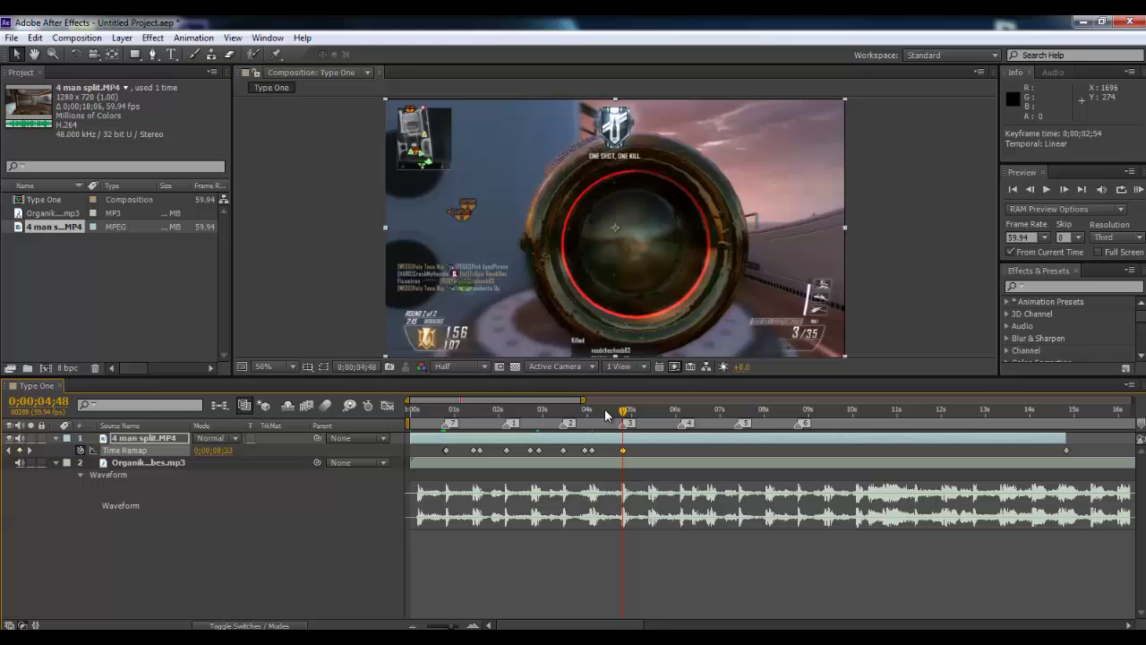
- Add a Time Remap keyframe at 0;00;05;20 on the shot frame and nudge it slightly earlier
key(Page_Down)
drag(217, 448, 219, 438)
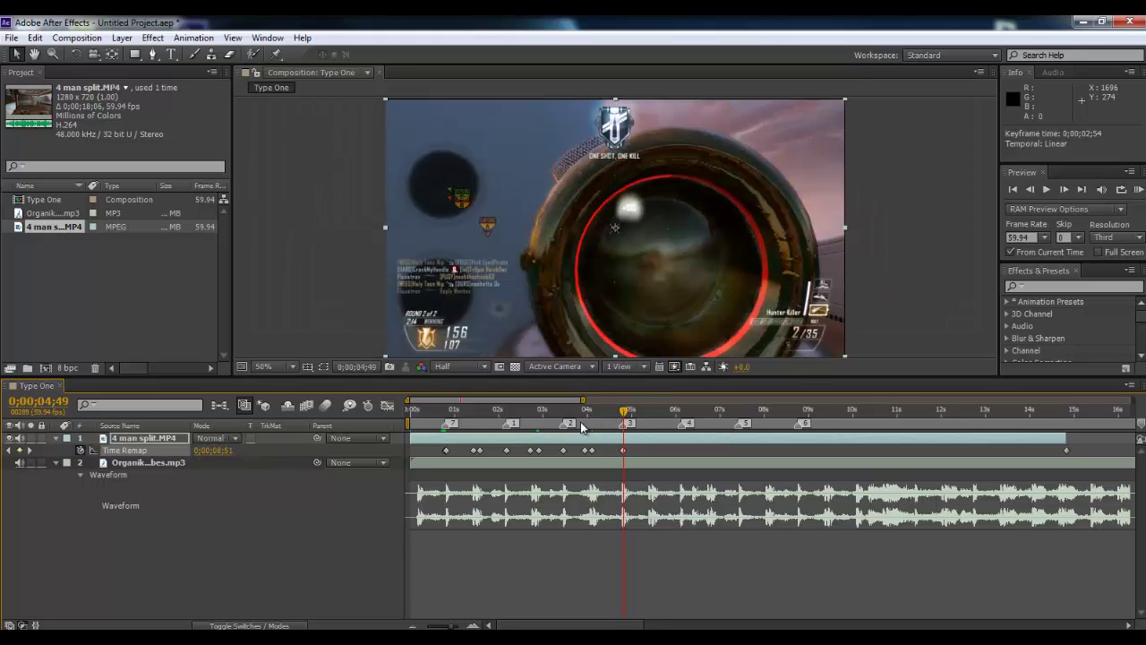
drag(625, 417, 639, 414)
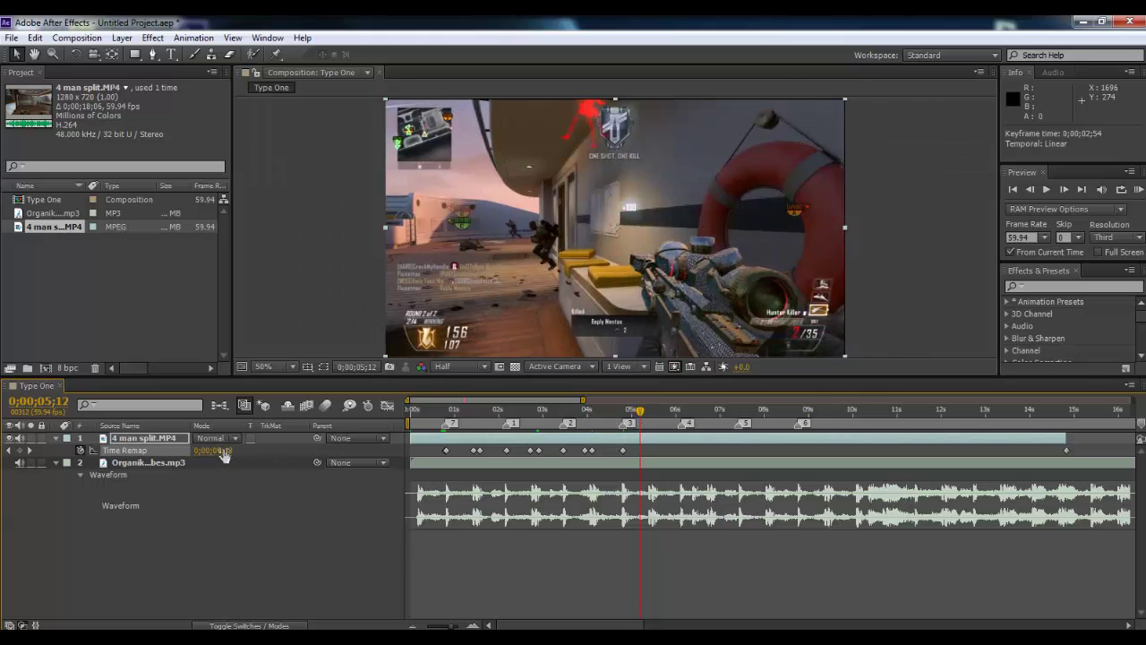
drag(221, 453, 225, 453)
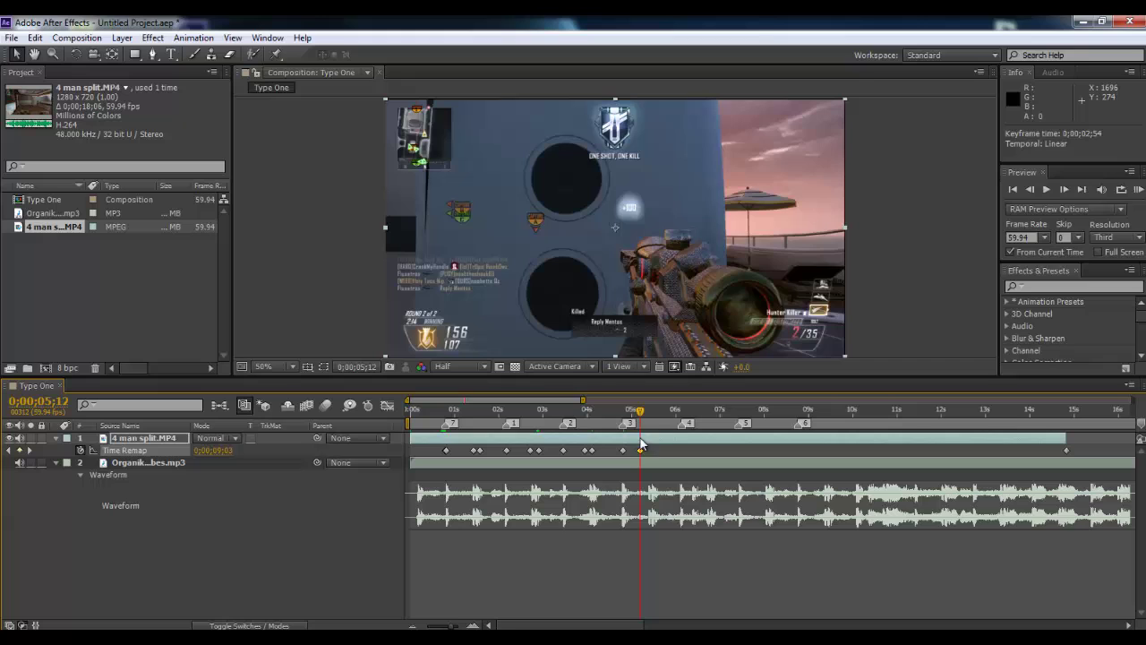
drag(641, 416, 646, 412)
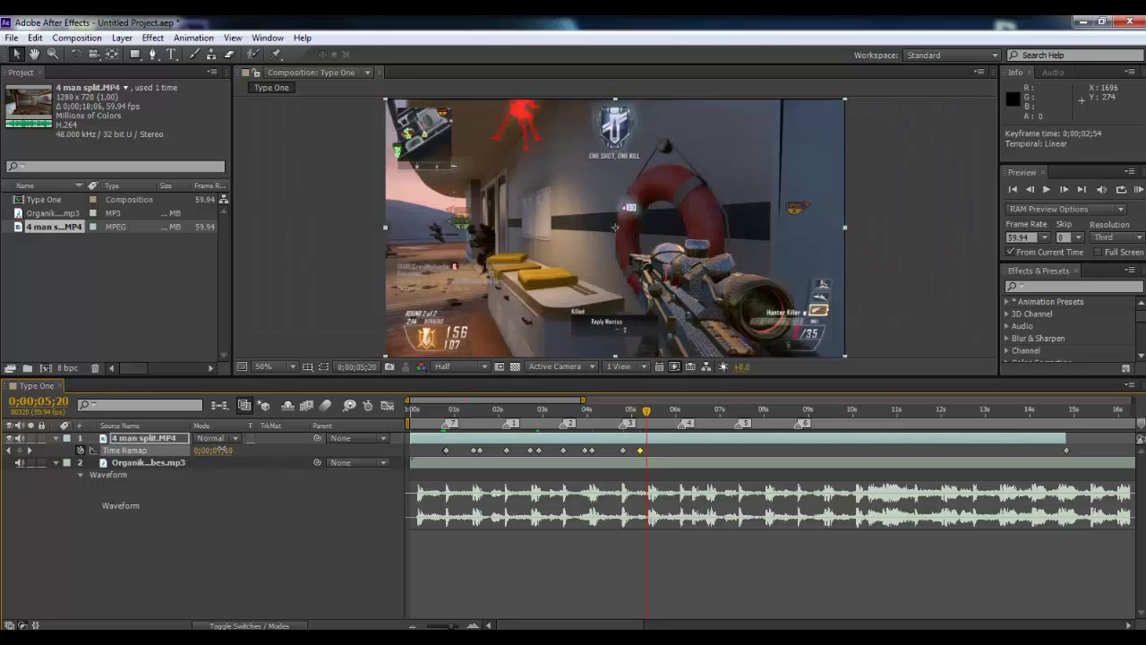
drag(221, 453, 224, 452)
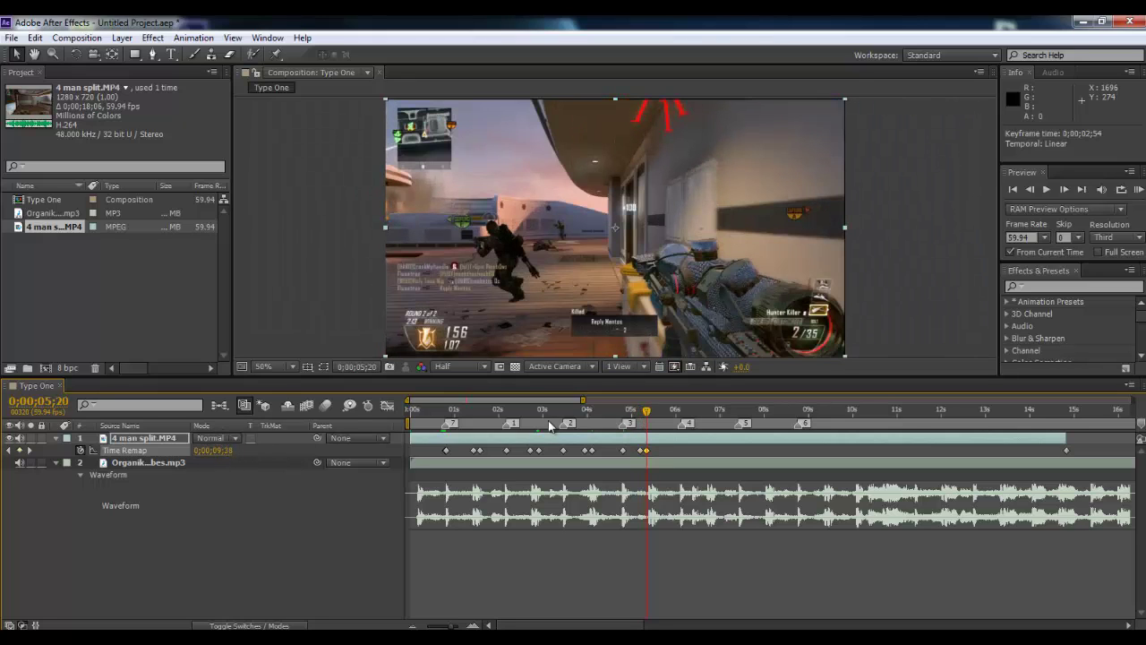
drag(650, 450, 644, 451)
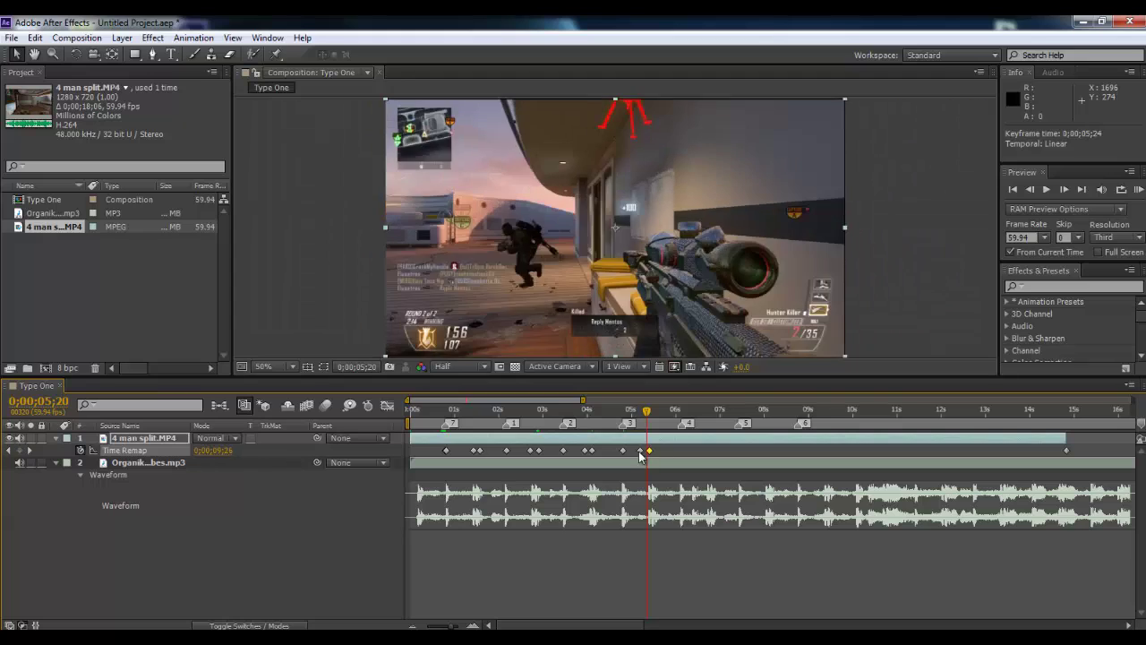
- Preview the retimed section, fine-tune the next shot's remap value near 0;00;06;09, and move to 0;00;06;41
key(space)
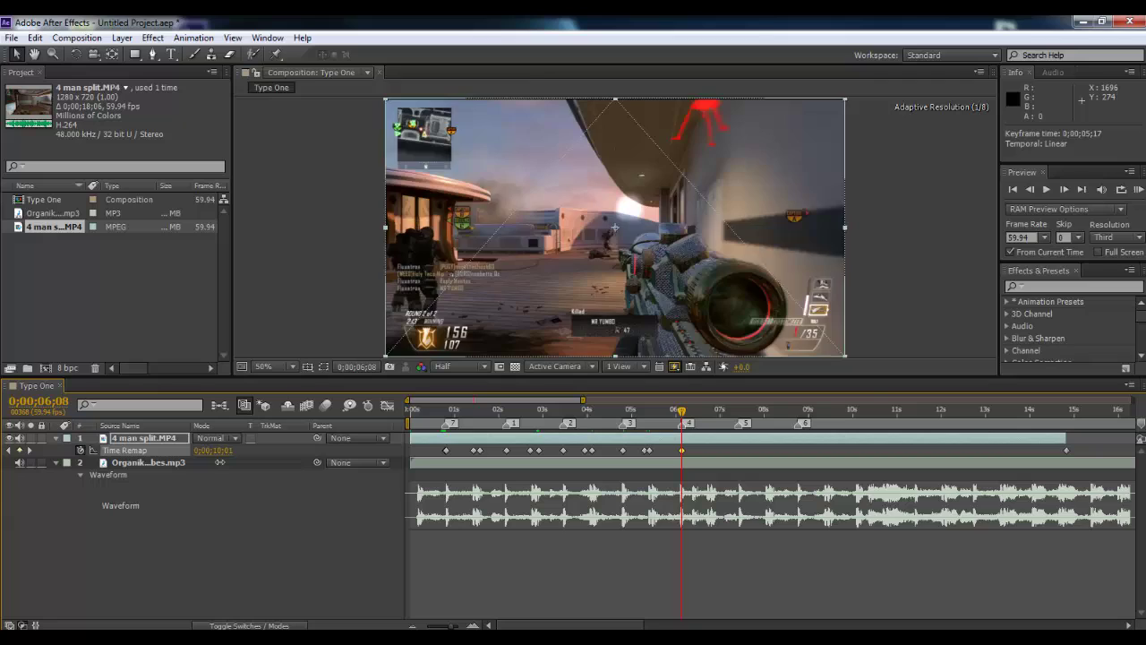
mouse_move(219, 462)
mouse_down()
mouse_move(231, 476)
mouse_move(220, 439)
mouse_move(223, 447)
mouse_up()
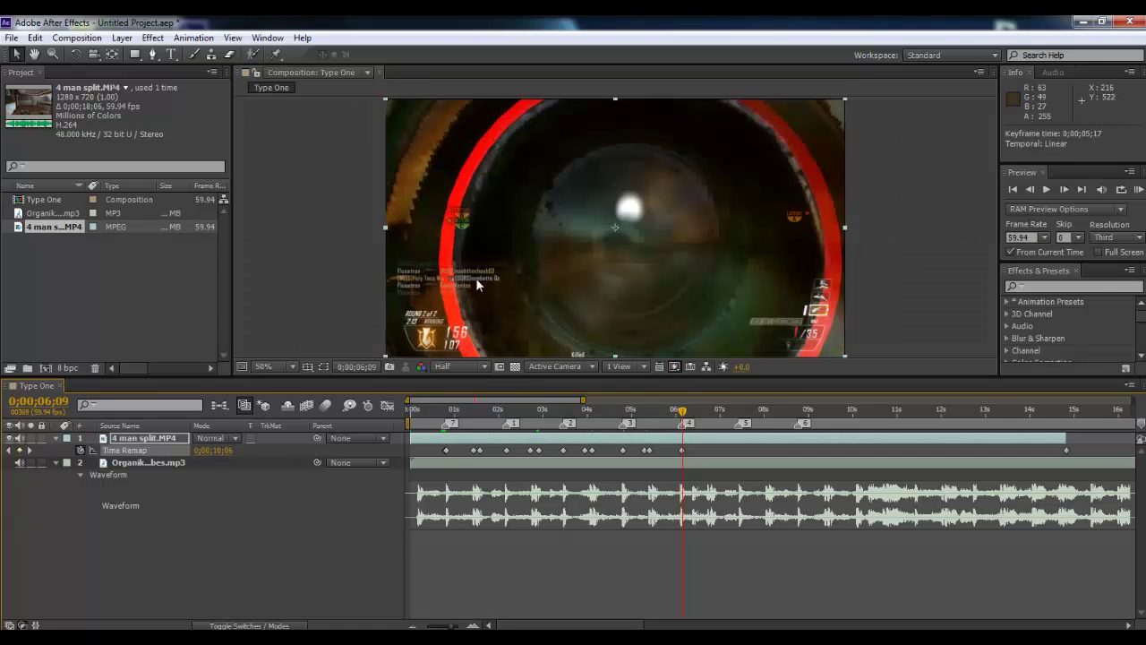
drag(223, 450, 223, 445)
drag(682, 417, 706, 417)
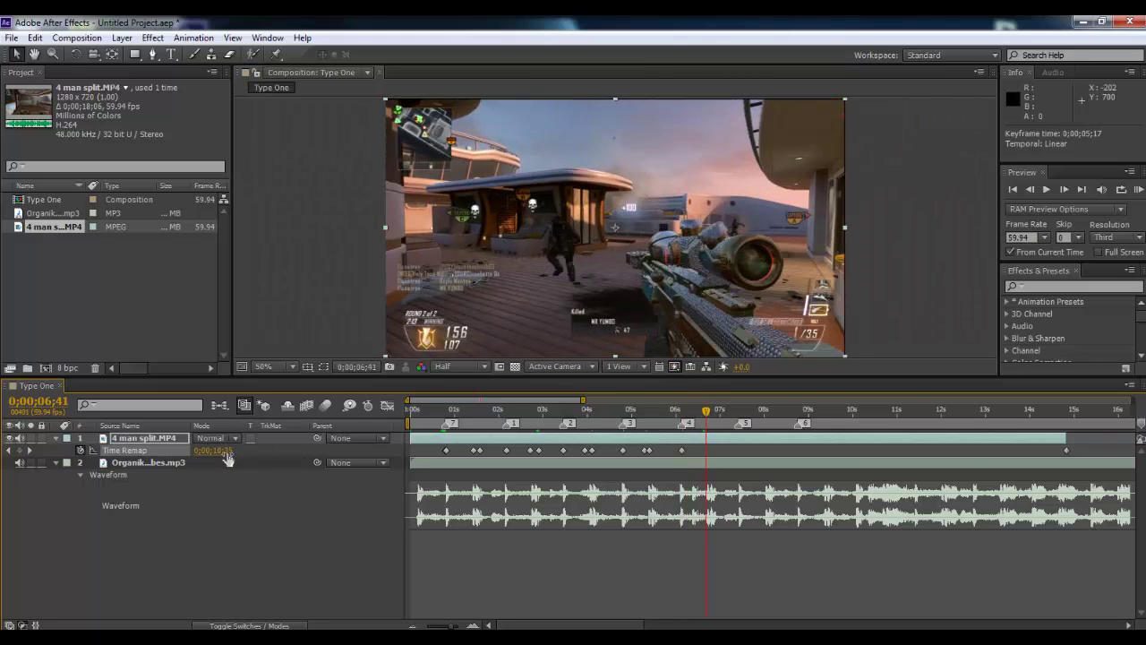
- Set Time Remap keyframes at 0;00;06;41, 0;00;06;50 (clip time 0;00;10;55), 0;00;07;25 and 0;00;07;57
drag(228, 459, 227, 458)
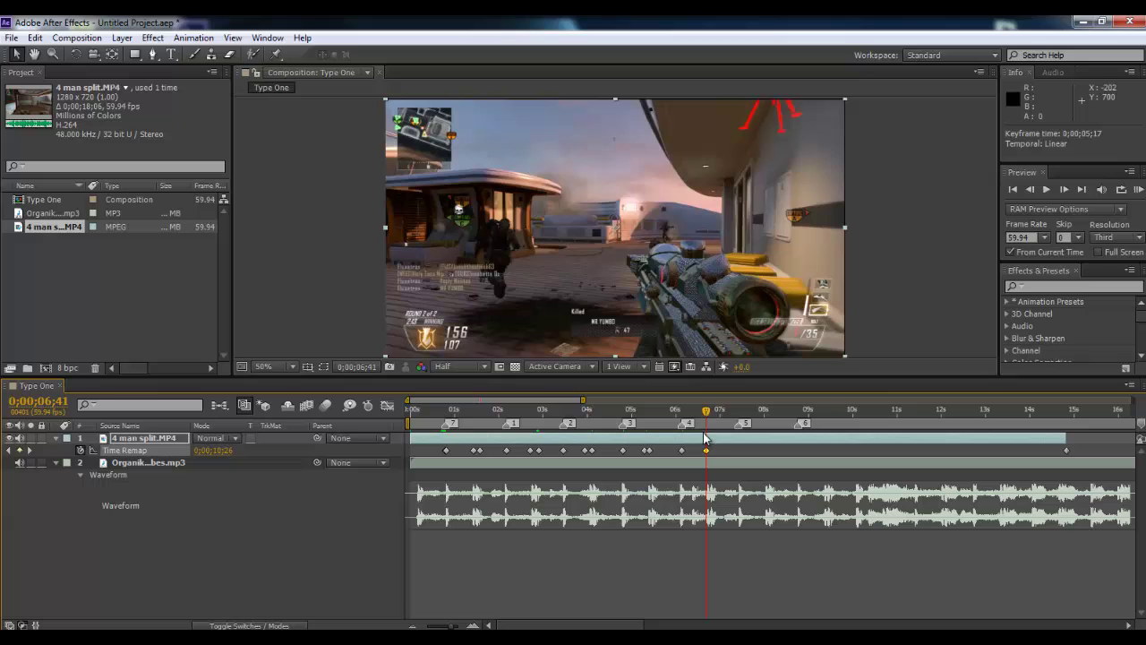
drag(708, 410, 712, 412)
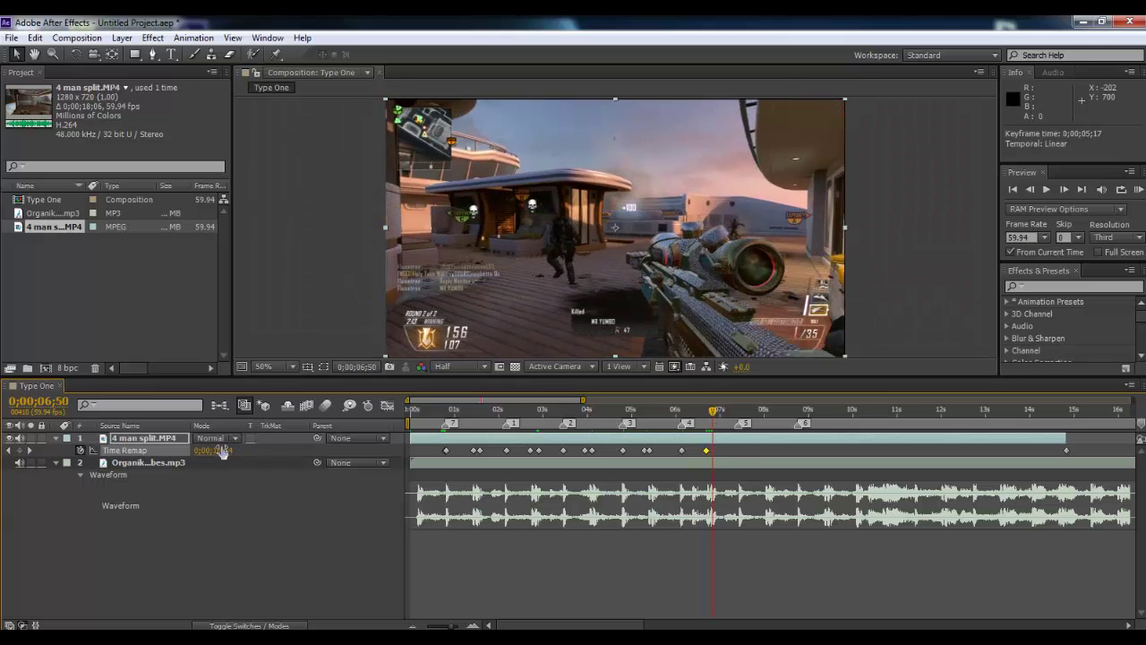
drag(222, 450, 225, 450)
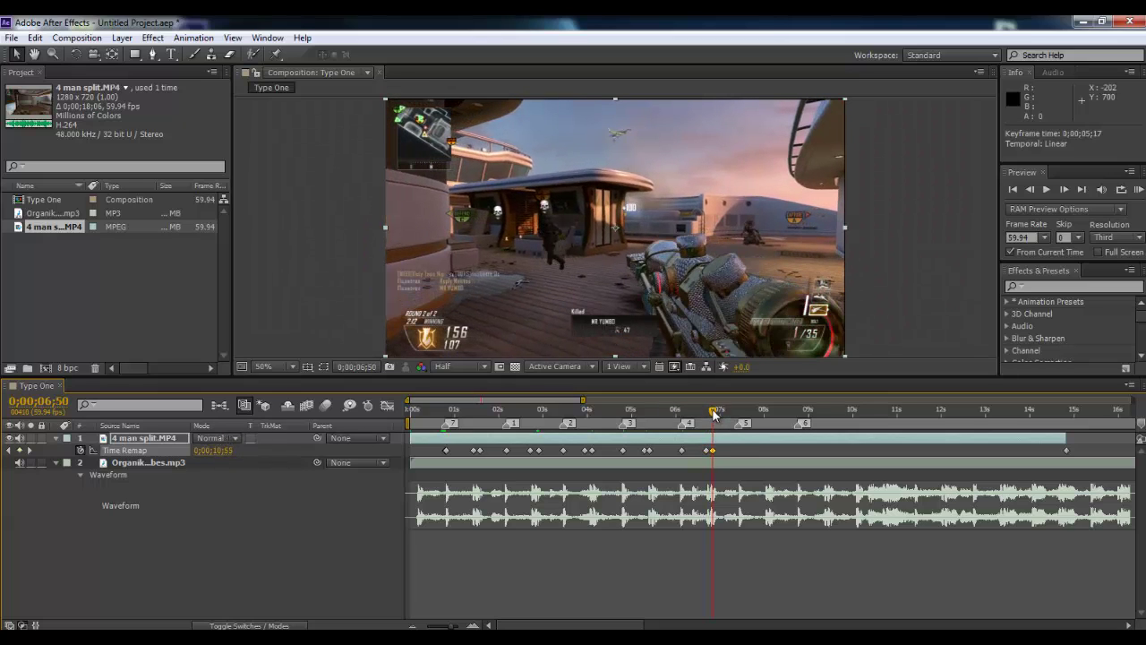
drag(714, 414, 738, 412)
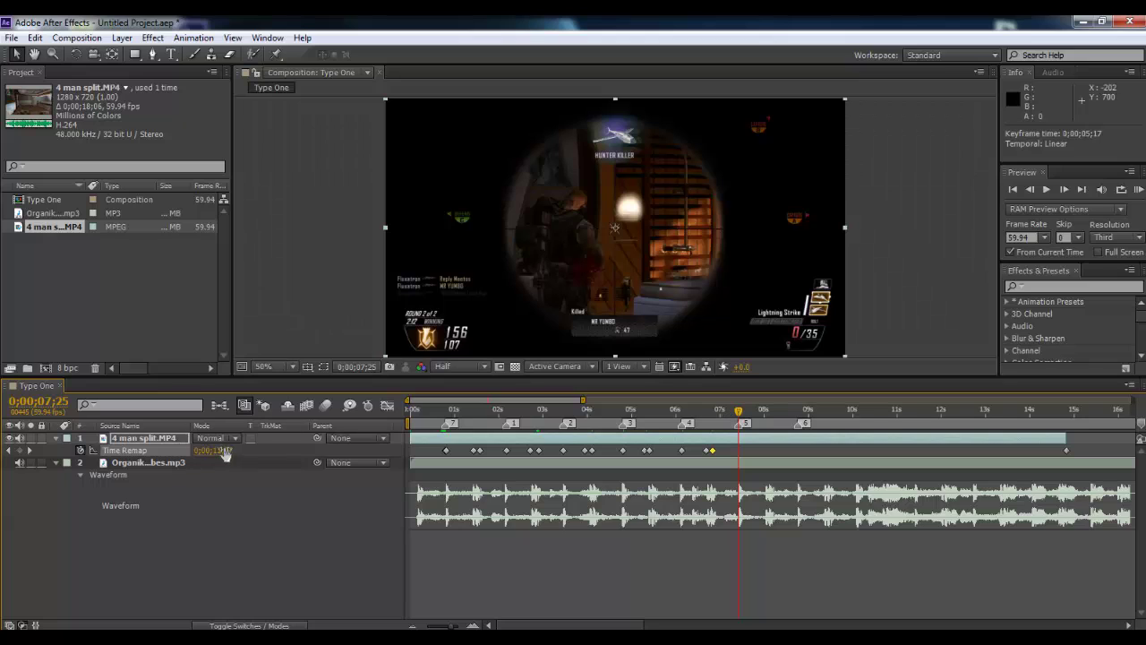
mouse_move(223, 452)
mouse_down()
mouse_move(228, 465)
mouse_move(224, 430)
mouse_move(222, 445)
mouse_up()
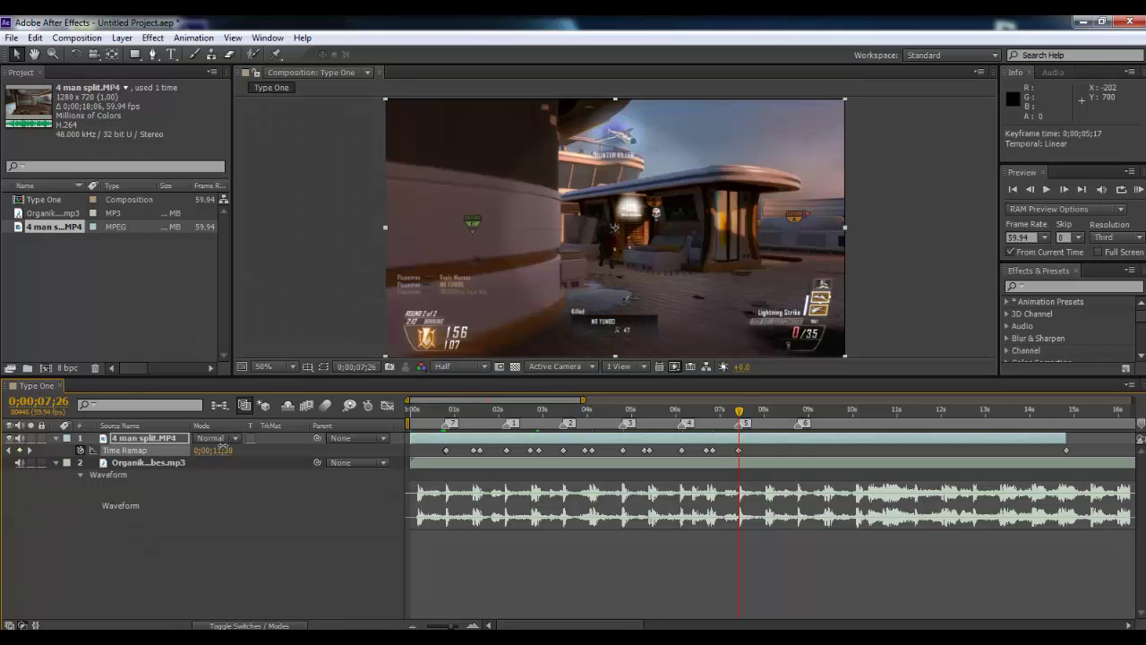
drag(741, 415, 762, 418)
mouse_move(217, 447)
mouse_down()
mouse_move(219, 465)
mouse_move(237, 458)
mouse_up()
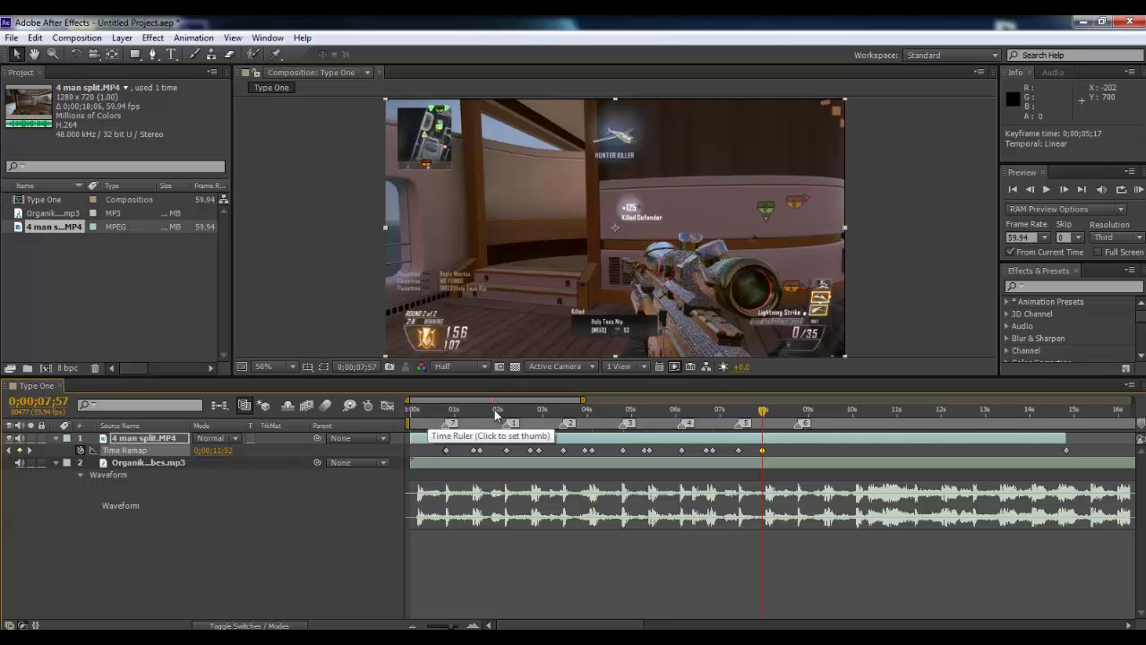
- From the first frame, run a RAM preview with music, stop it, and scrub the opening seconds
click(415, 418)
click(411, 418)
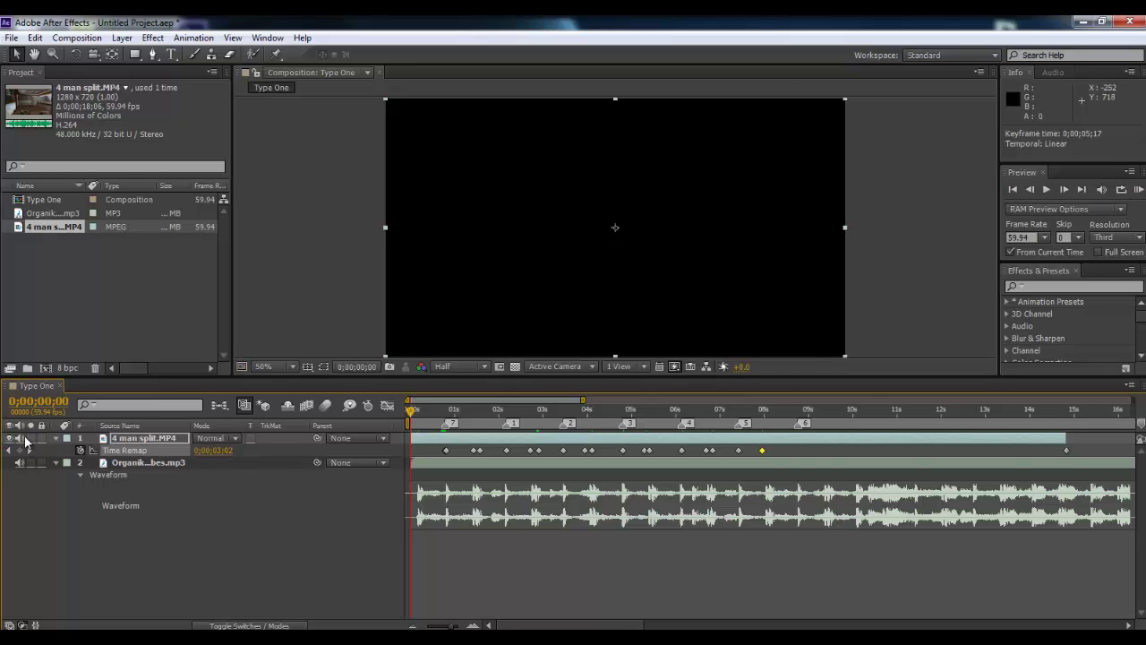
click(1137, 187)
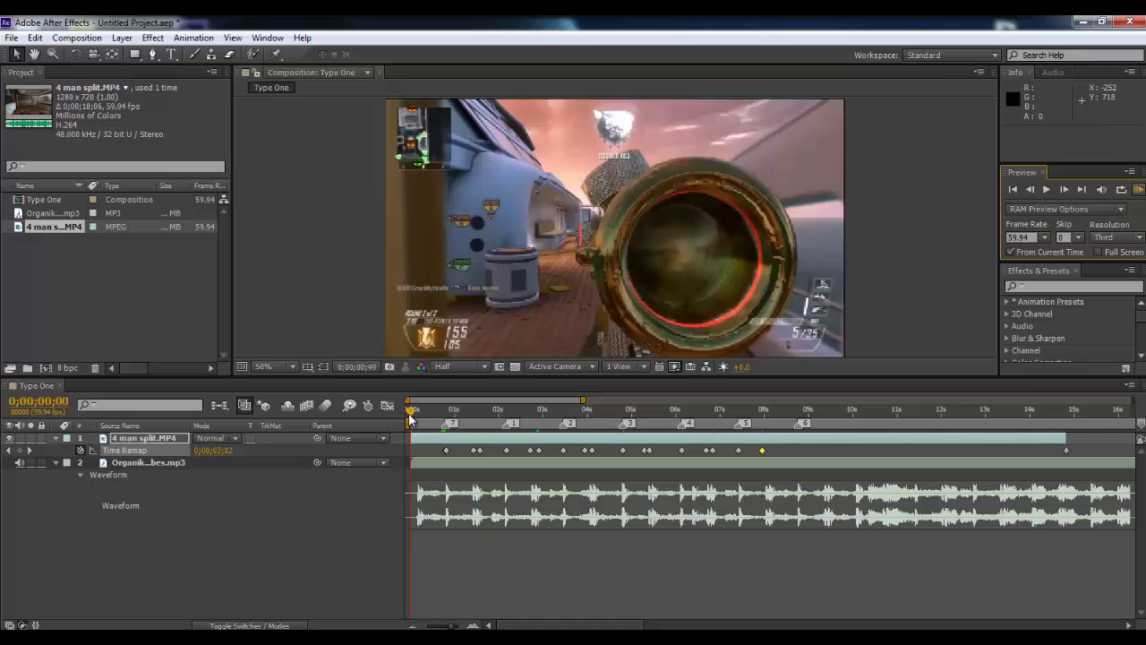
click(1138, 189)
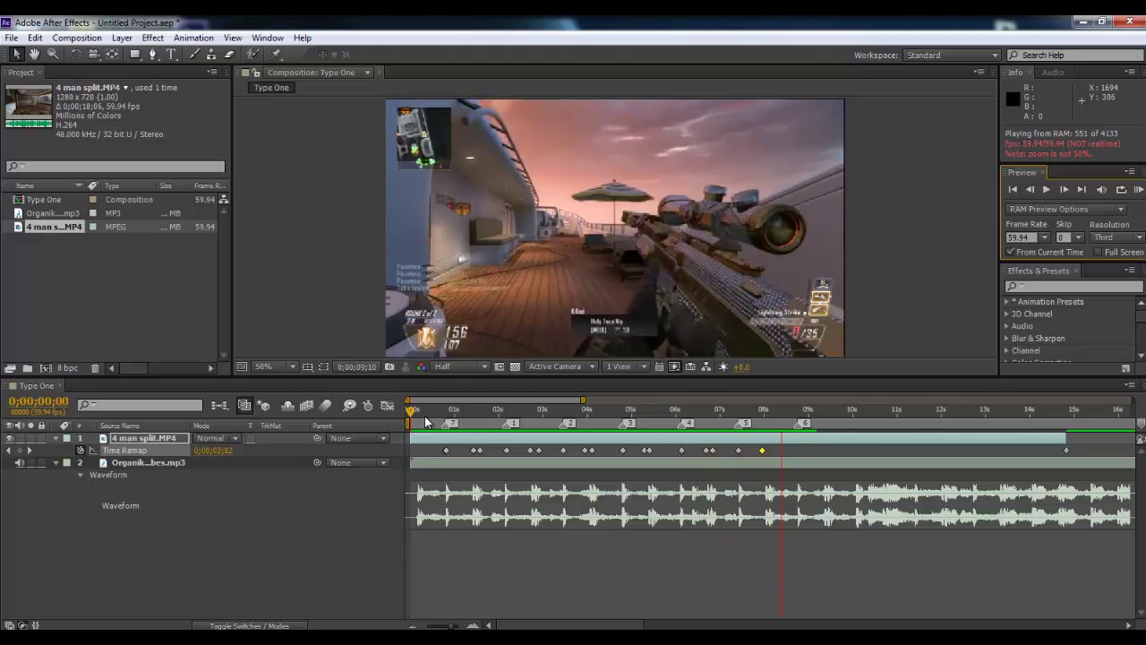
mouse_move(412, 412)
mouse_down()
mouse_move(752, 428)
mouse_move(447, 432)
mouse_move(596, 410)
mouse_move(743, 416)
mouse_move(441, 437)
mouse_move(415, 410)
mouse_up()
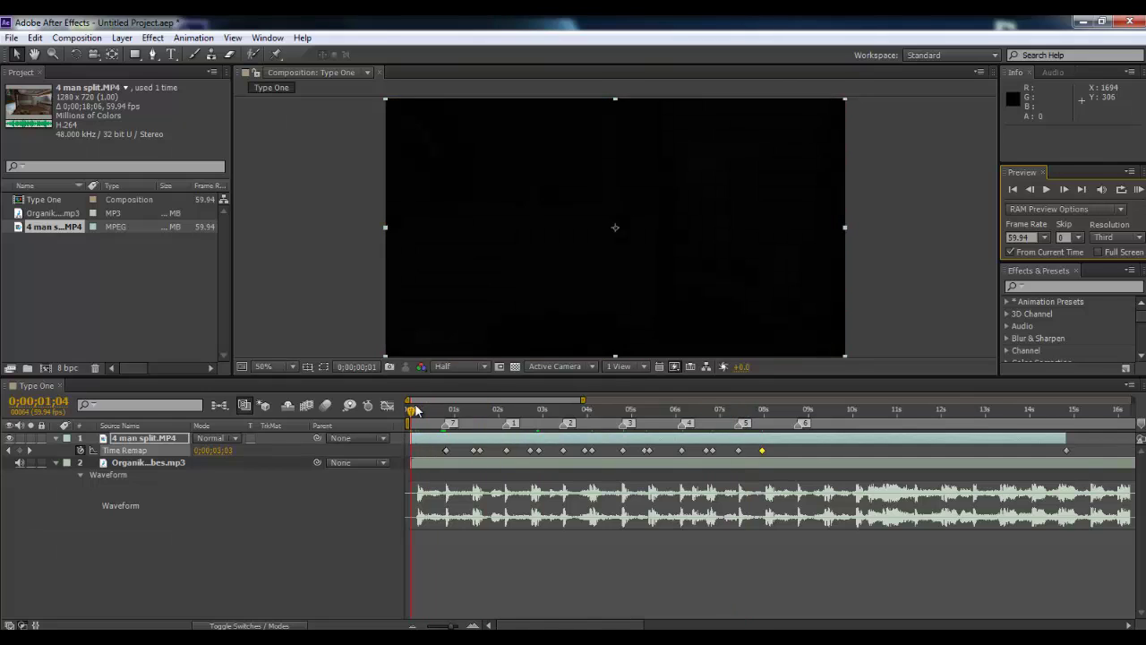